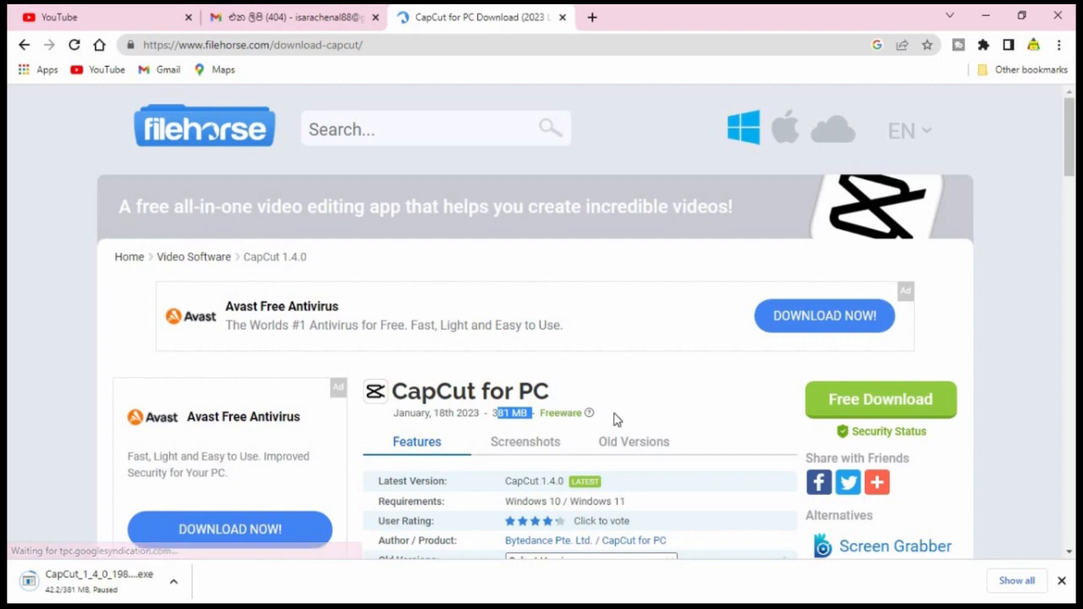
Start the free CapCut 1.4.0 download from FileHorse, allowing the site's notifications
{"action": "left_click", "coordinate": [849, 415]}
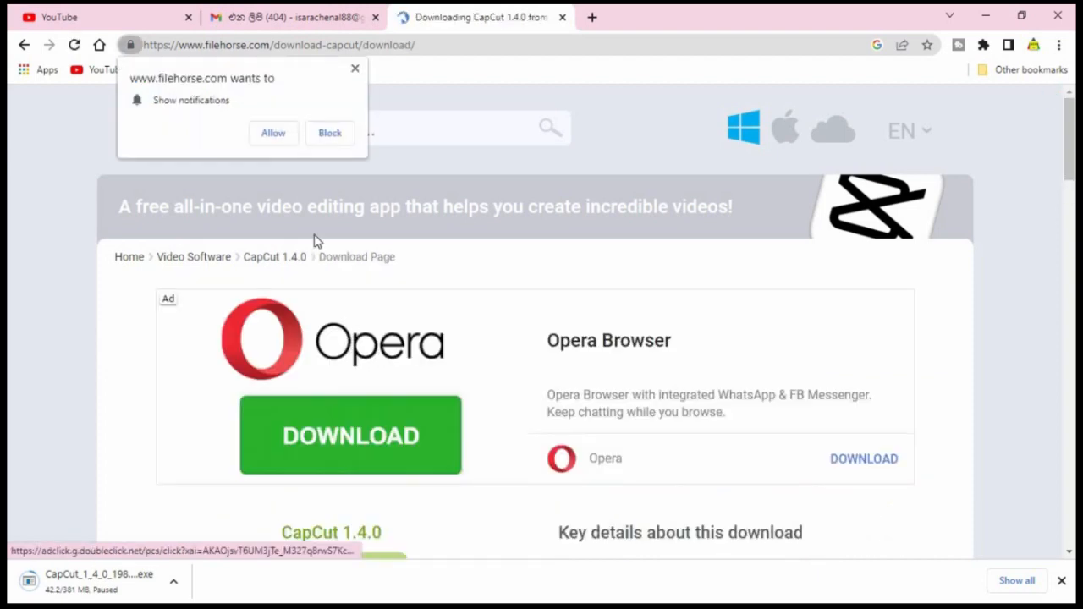
{"action": "left_click", "coordinate": [260, 144]}
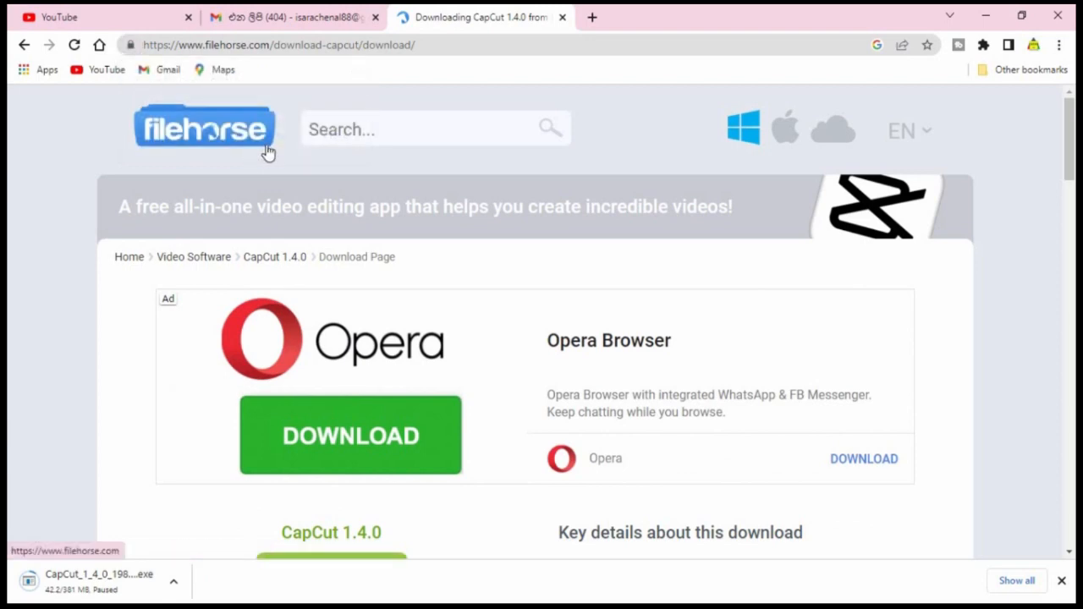
{"action": "scroll", "coordinate": [467, 201], "scroll_direction": "down", "scroll_amount": 2}
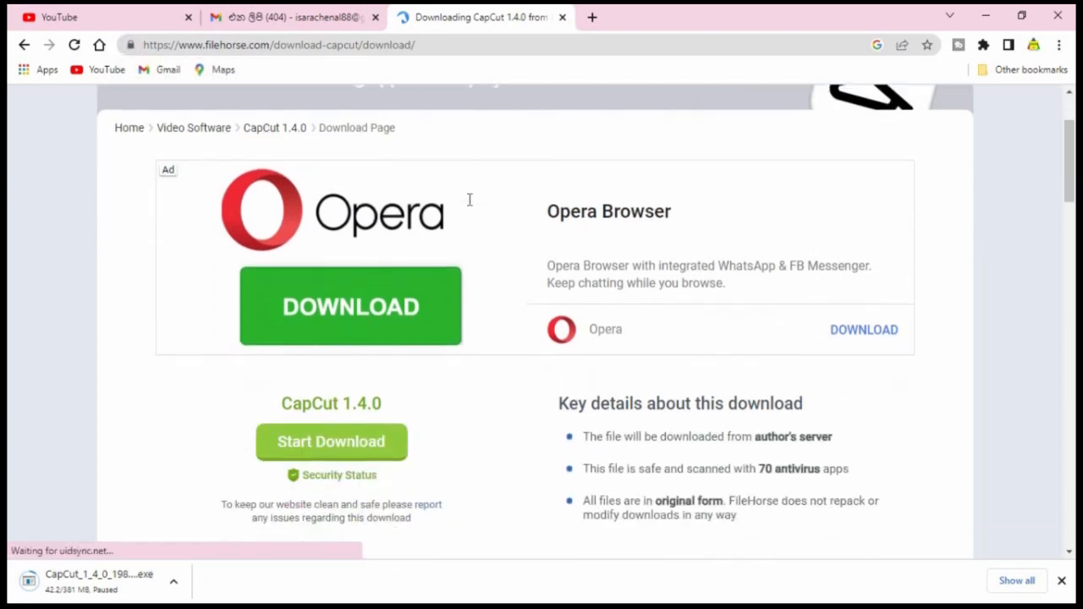
{"action": "left_click", "coordinate": [353, 412]}
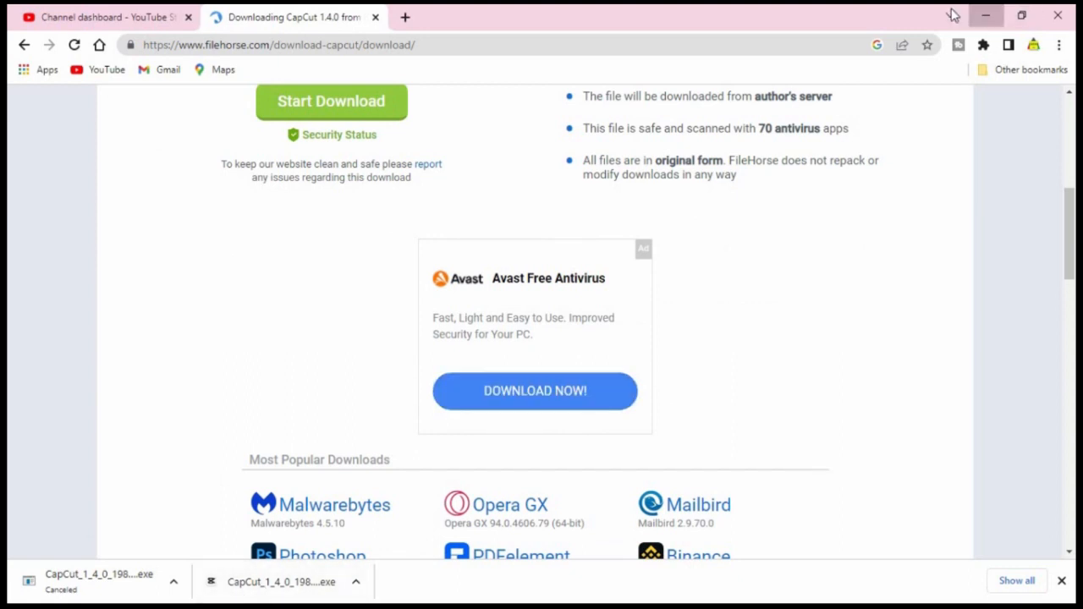
Switch to File Explorer and run the CapCut_1_4_0_198_capcutpc_0.exe installer from the Downloads folder
{"action": "left_click", "coordinate": [988, 16]}
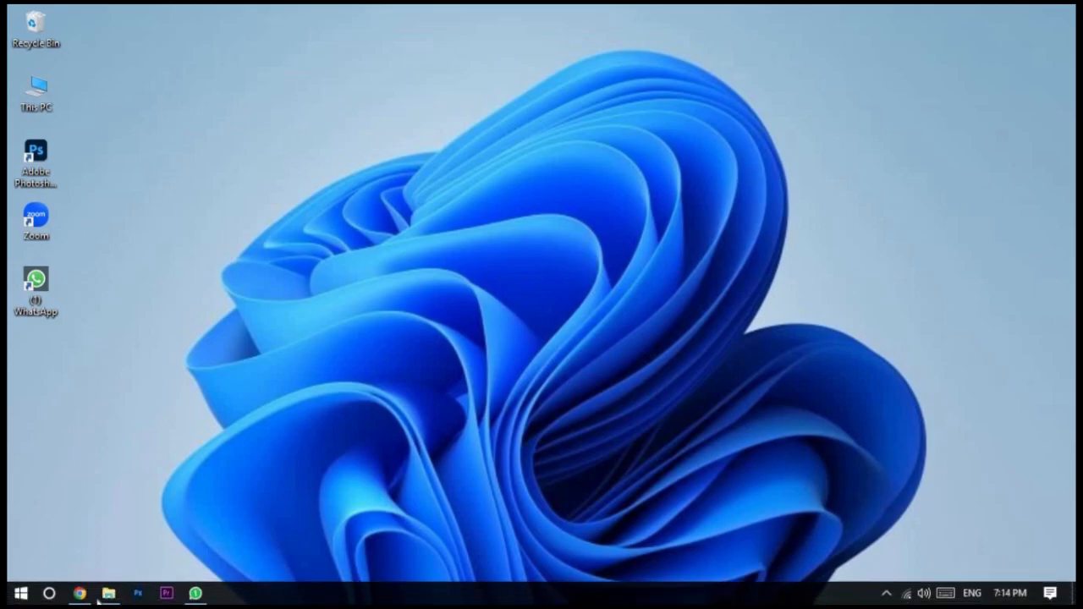
{"action": "left_click", "coordinate": [114, 595]}
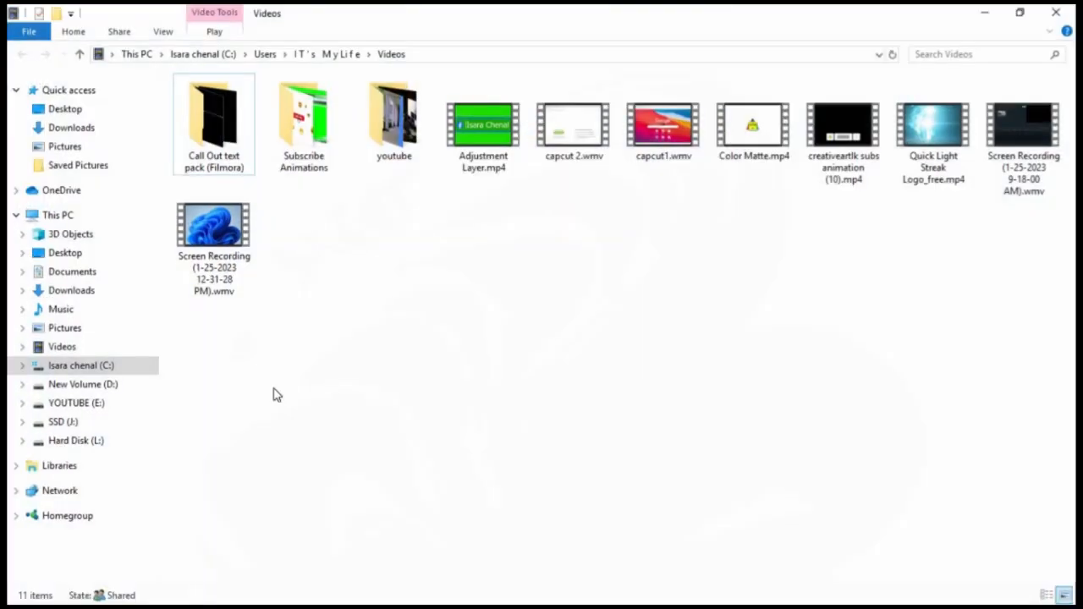
{"action": "left_click", "coordinate": [88, 290]}
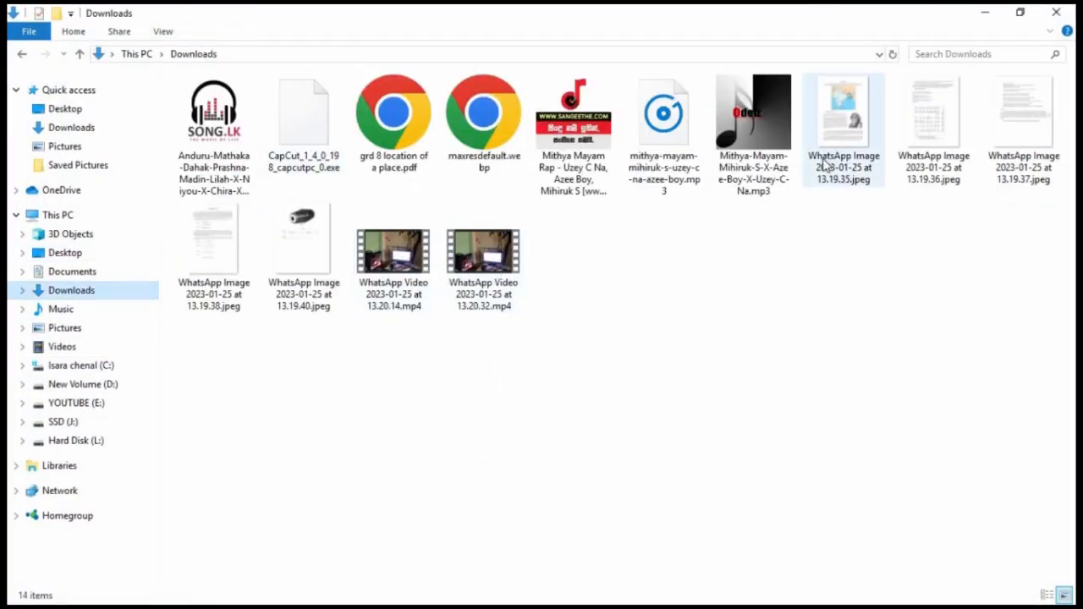
{"action": "left_click_drag", "start_coordinate": [305, 167], "coordinate": [590, 296]}
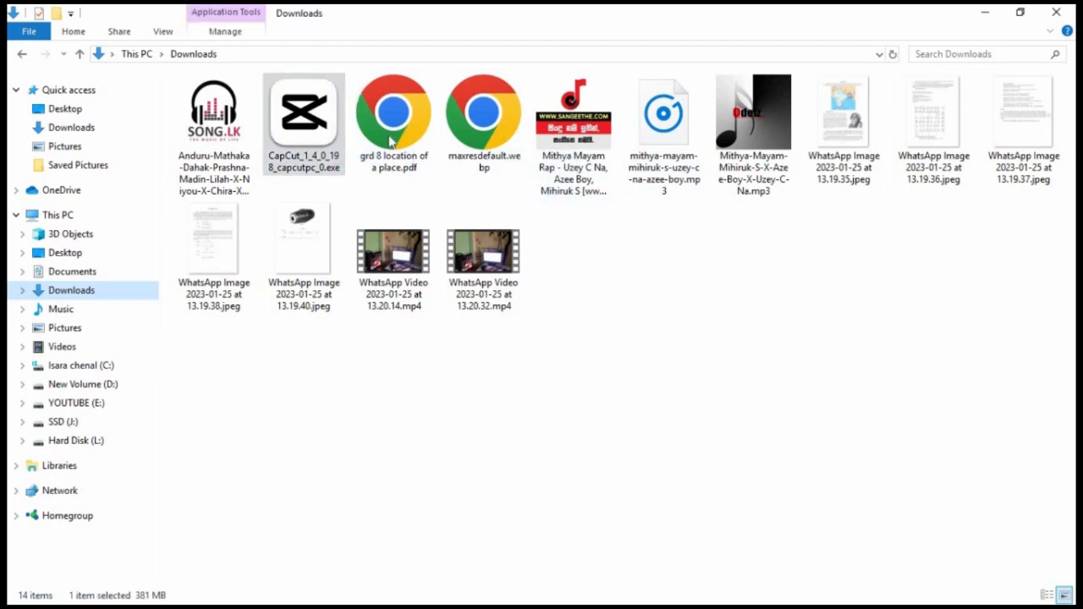
{"action": "right_click", "coordinate": [322, 140]}
{"action": "left_click", "coordinate": [377, 161]}
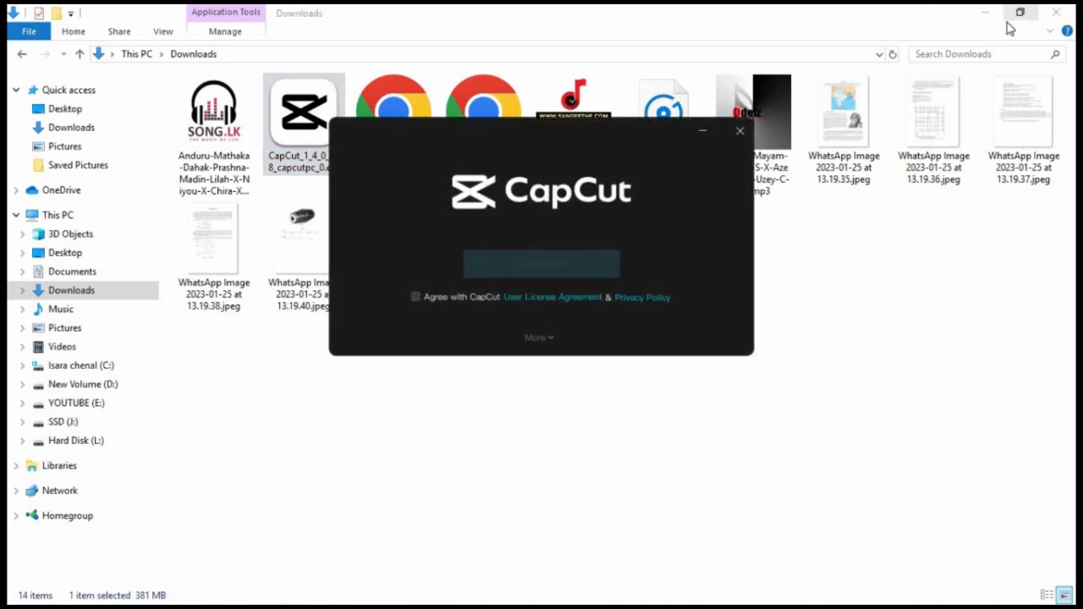
Agree to the CapCut license agreement and privacy policy, install the program, and minimize the Downloads window
{"action": "left_click", "coordinate": [416, 297]}
{"action": "left_click", "coordinate": [548, 271]}
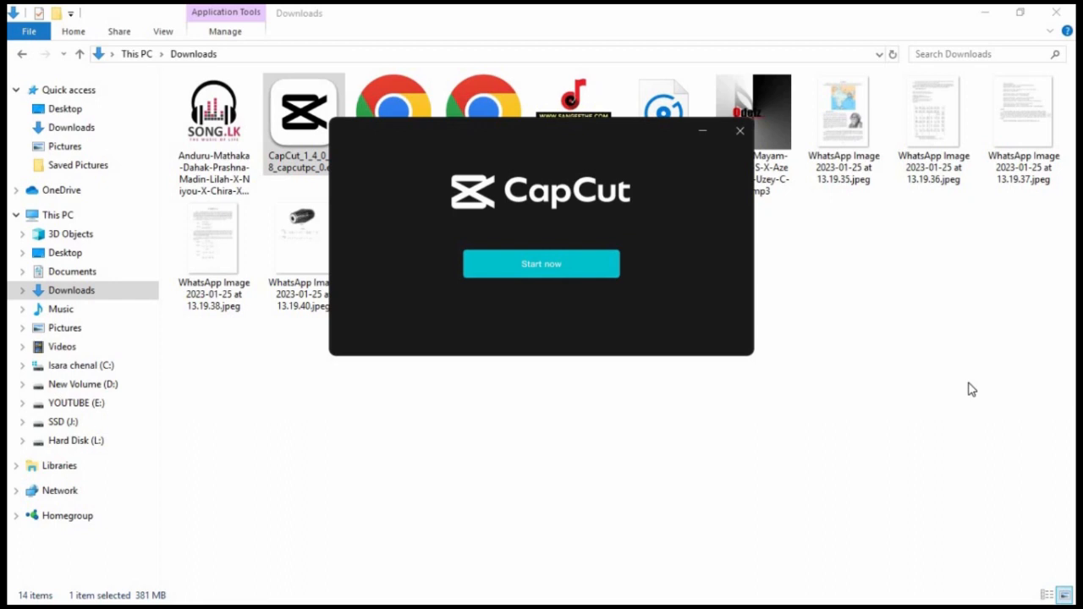
{"action": "left_click", "coordinate": [564, 391]}
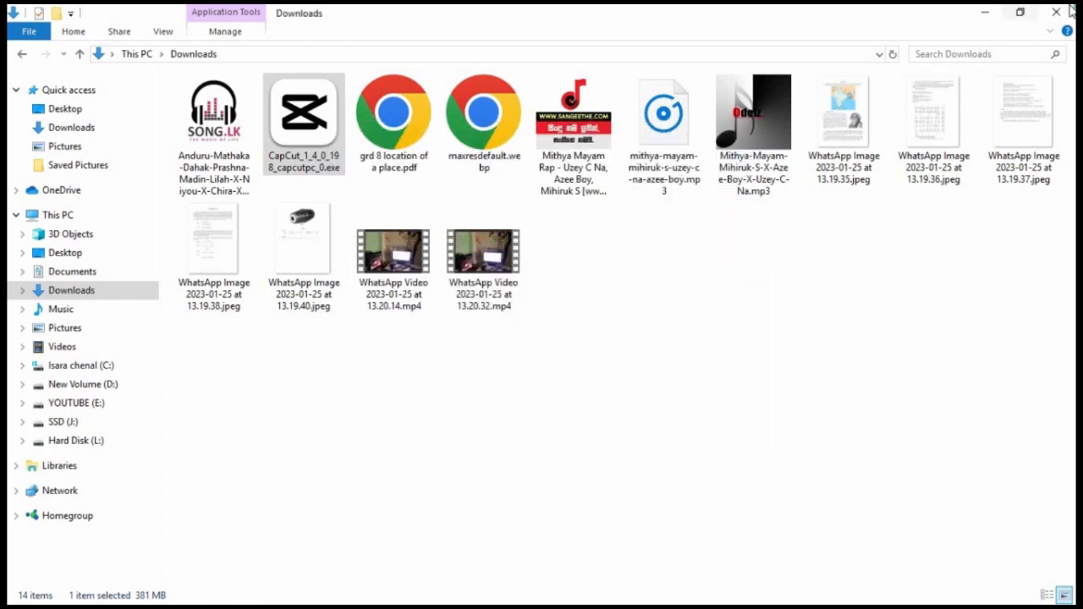
{"action": "left_click", "coordinate": [985, 12]}
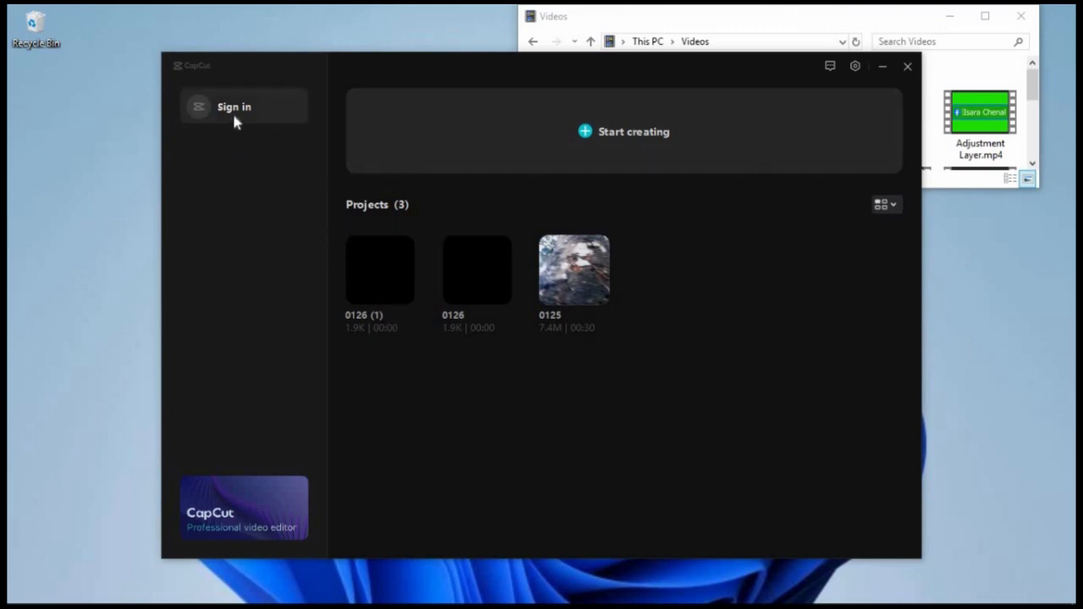
Switch the CapCut project display to List and back to Grid
{"action": "left_click", "coordinate": [894, 208]}
{"action": "left_click", "coordinate": [889, 209]}
{"action": "left_click", "coordinate": [887, 212]}
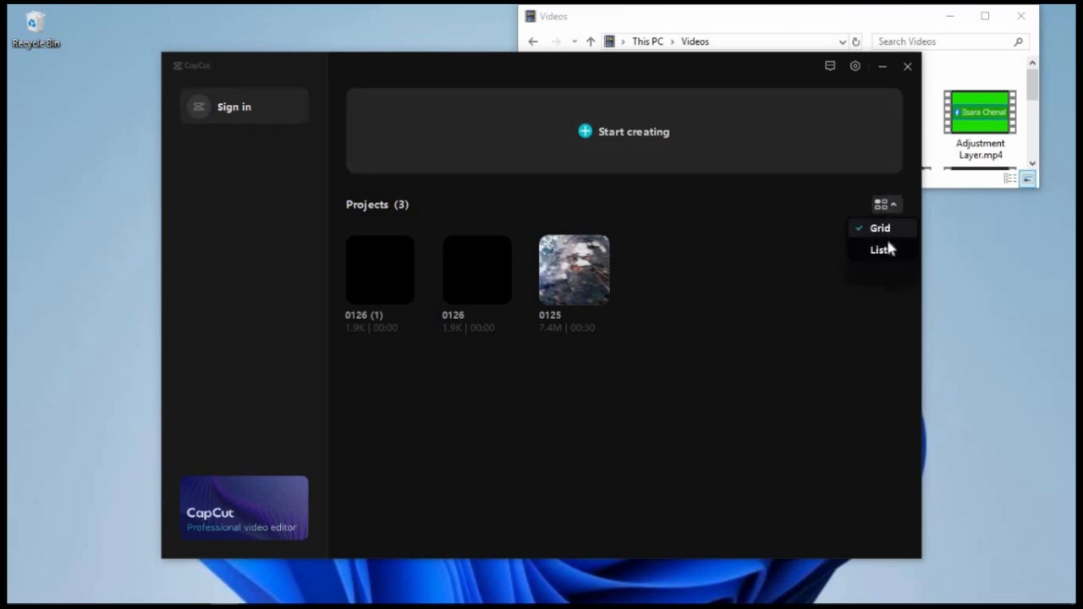
{"action": "left_click", "coordinate": [886, 247]}
{"action": "left_click", "coordinate": [888, 206]}
{"action": "left_click", "coordinate": [886, 226]}
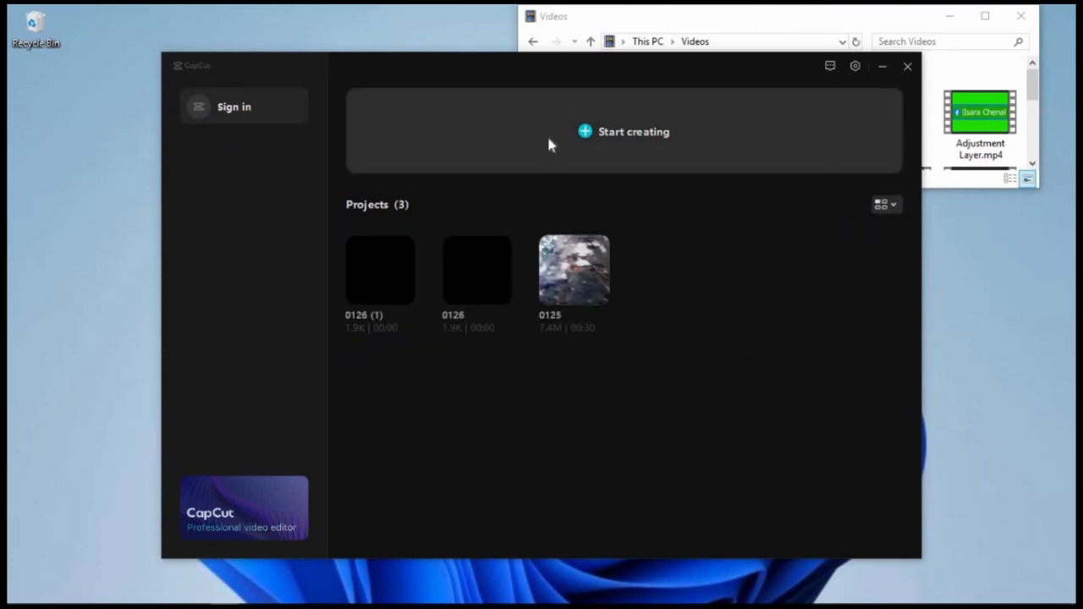
Create a new video project and maximize the editor window
{"action": "left_click", "coordinate": [595, 131]}
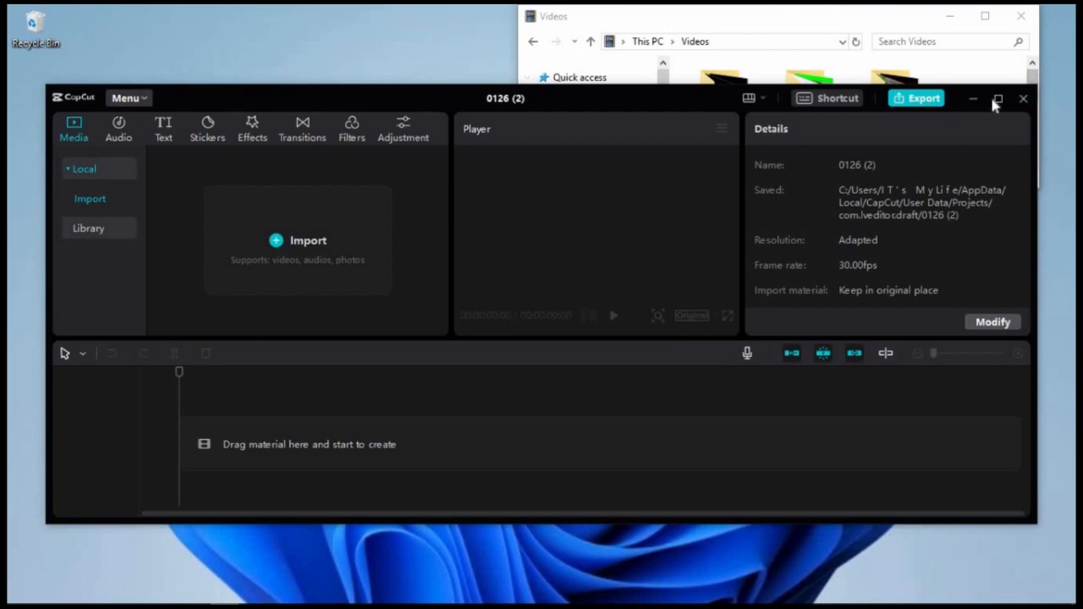
{"action": "left_click", "coordinate": [998, 98]}
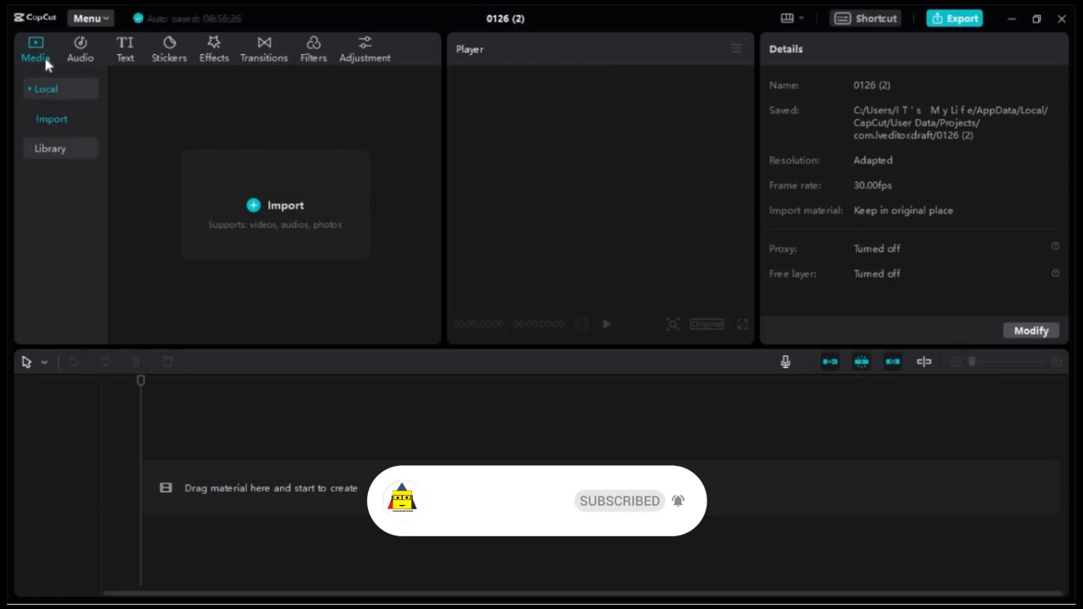
Look through the audio, text, stickers, effects, transitions and adjustment libraries, ending back at the local media
{"action": "left_click", "coordinate": [78, 52]}
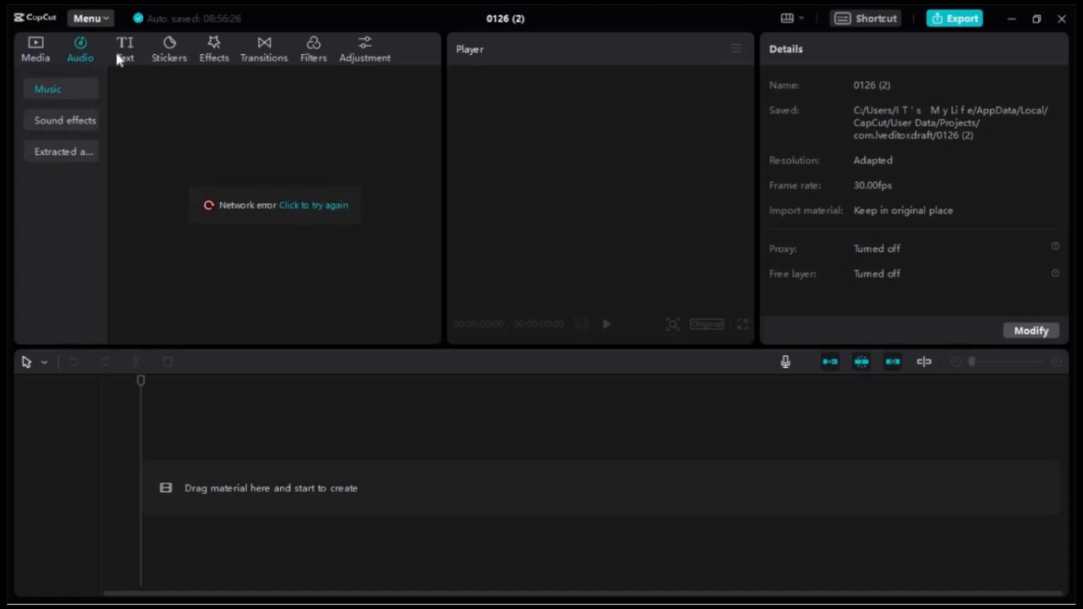
{"action": "left_click", "coordinate": [127, 54]}
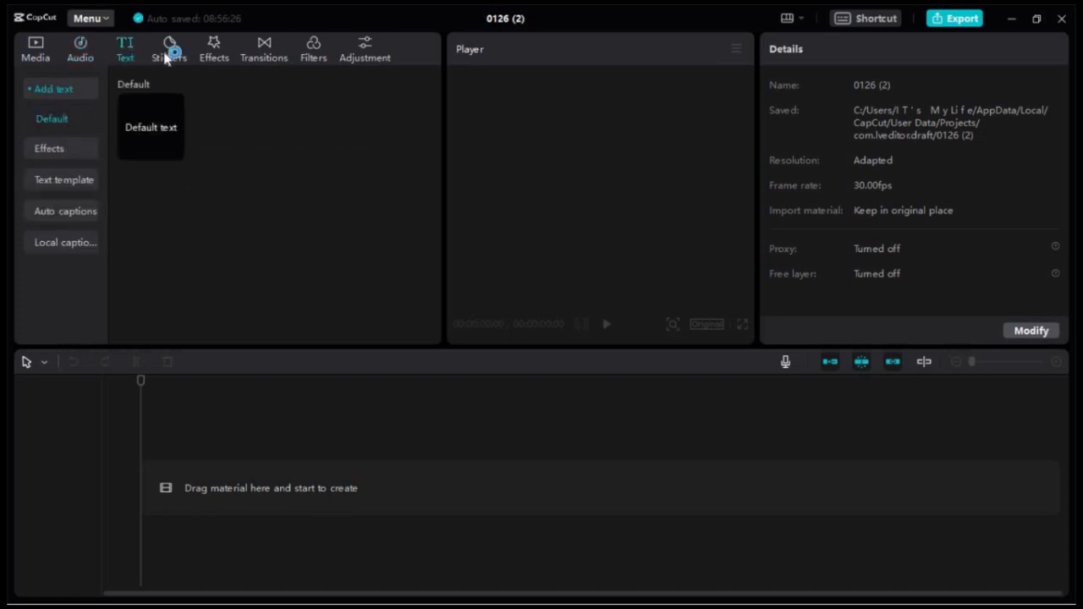
{"action": "left_click", "coordinate": [169, 50]}
{"action": "left_click", "coordinate": [228, 55]}
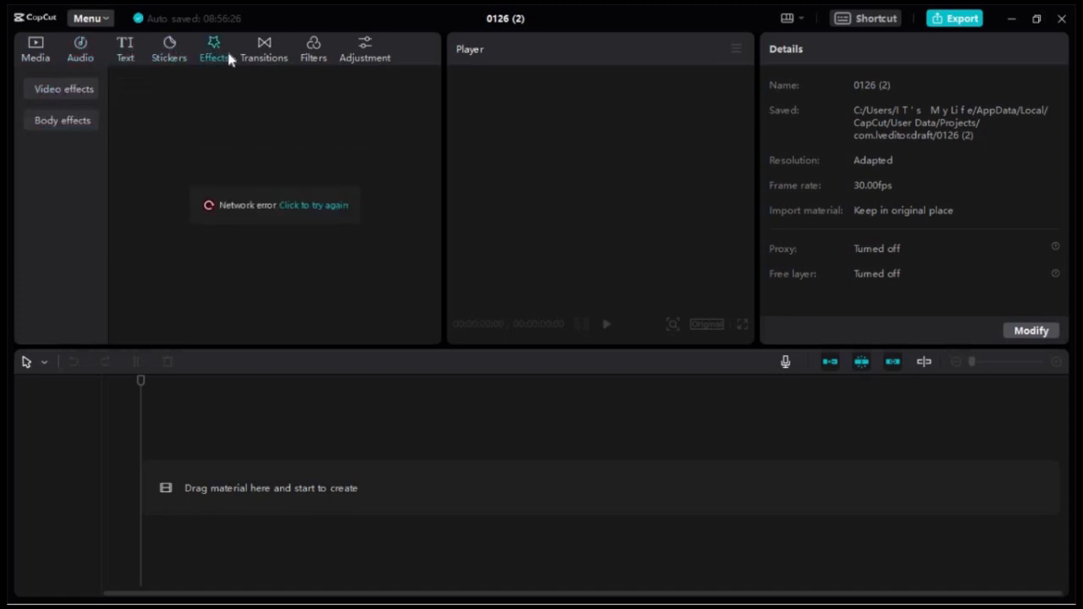
{"action": "left_click", "coordinate": [282, 55]}
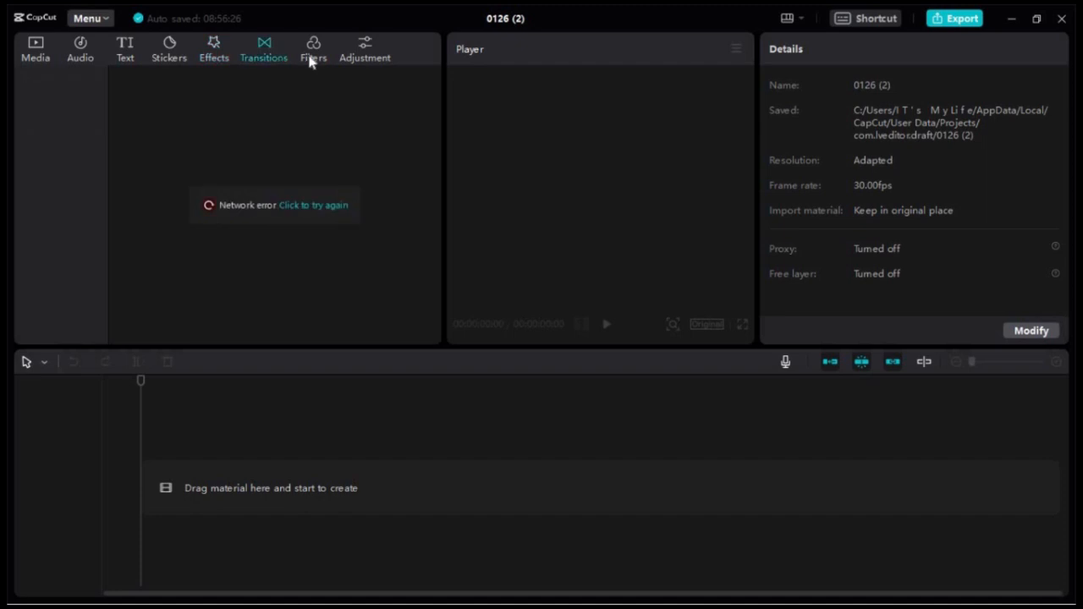
{"action": "left_click", "coordinate": [369, 53]}
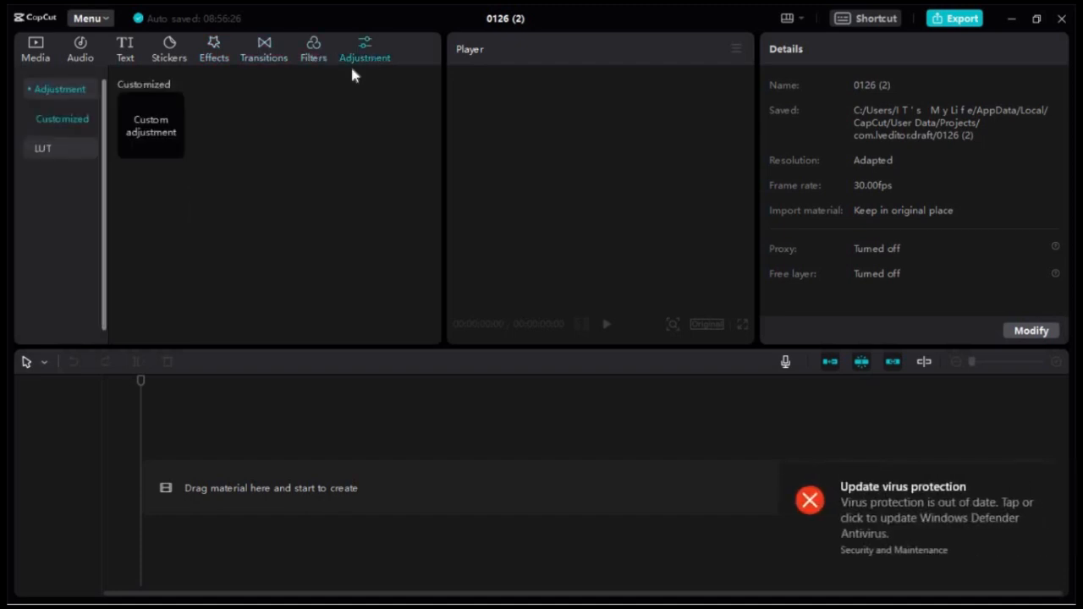
{"action": "left_click", "coordinate": [38, 53]}
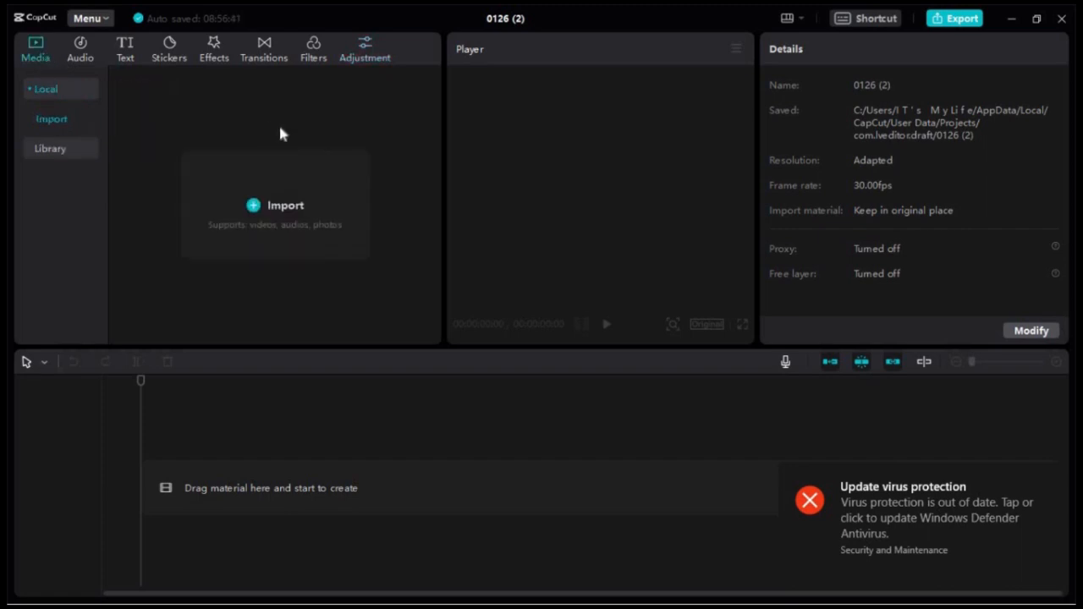
Import Color Matte.mp4 from the Videos folder into the project media
{"action": "left_click", "coordinate": [265, 206]}
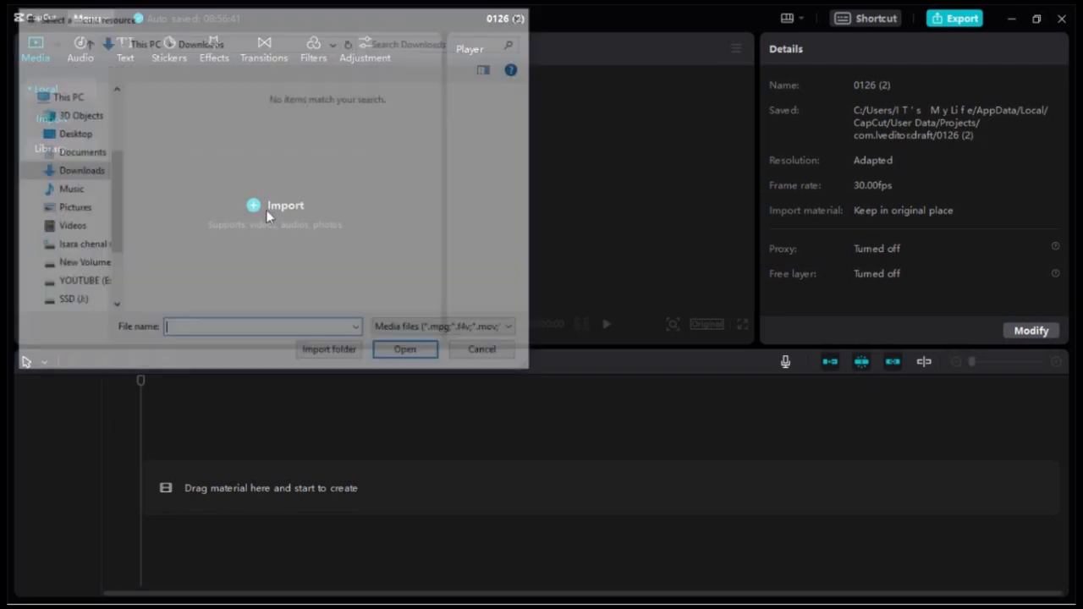
{"action": "left_click", "coordinate": [72, 208]}
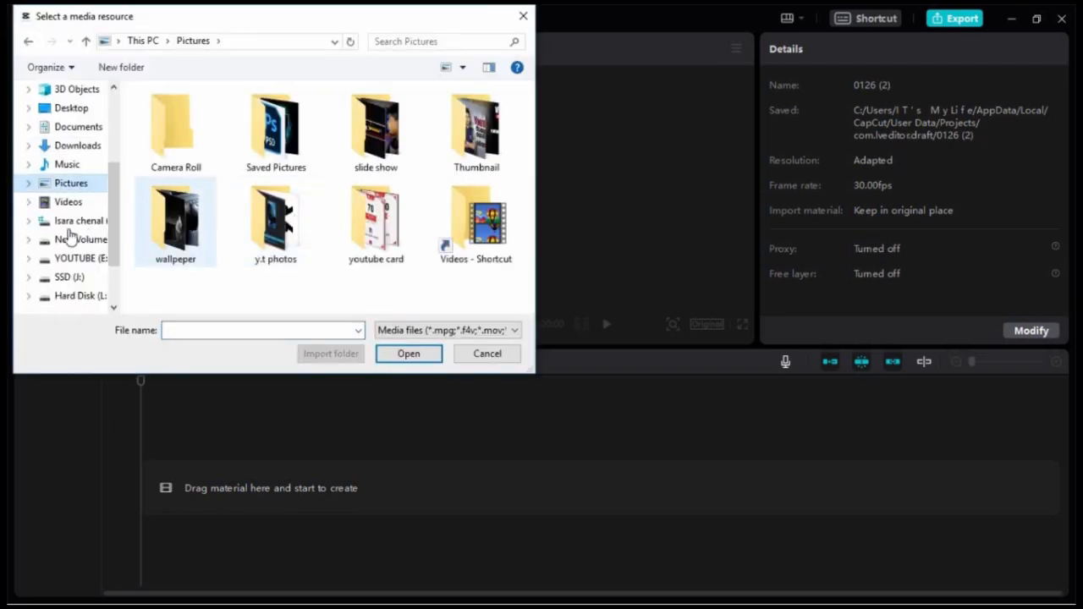
{"action": "left_click", "coordinate": [63, 205]}
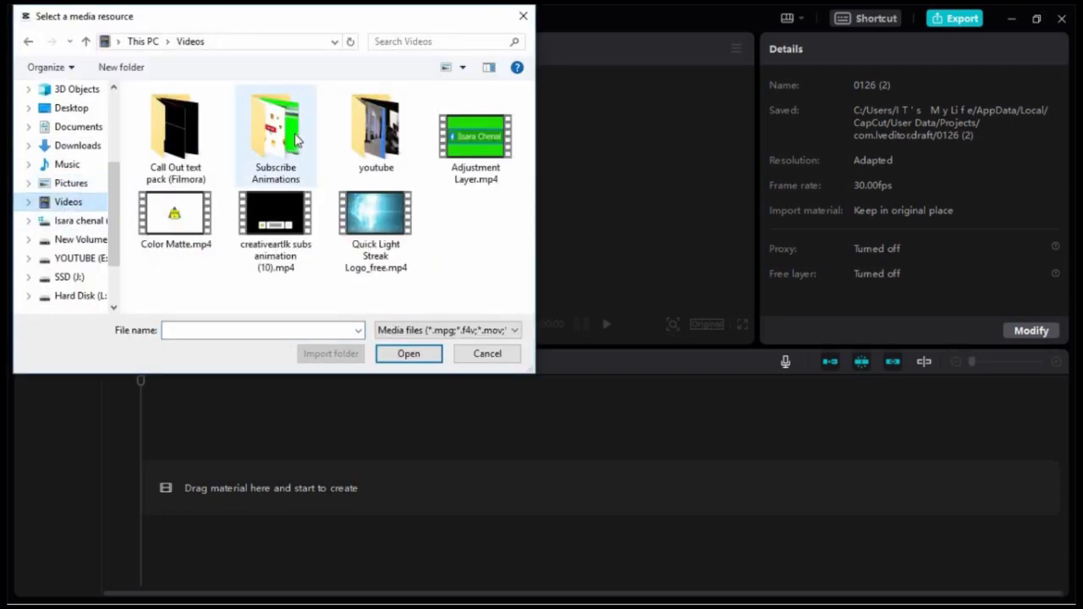
{"action": "double_click", "coordinate": [175, 216]}
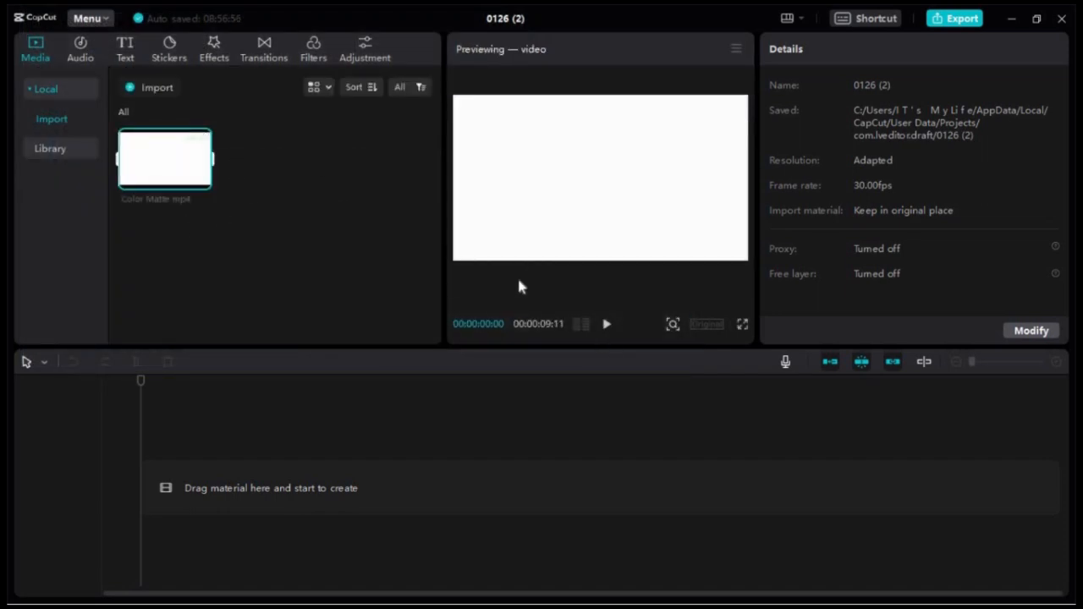
Preview the imported Color Matte.mp4 clip in the player twice, stopping playback partway through
{"action": "left_click", "coordinate": [606, 325]}
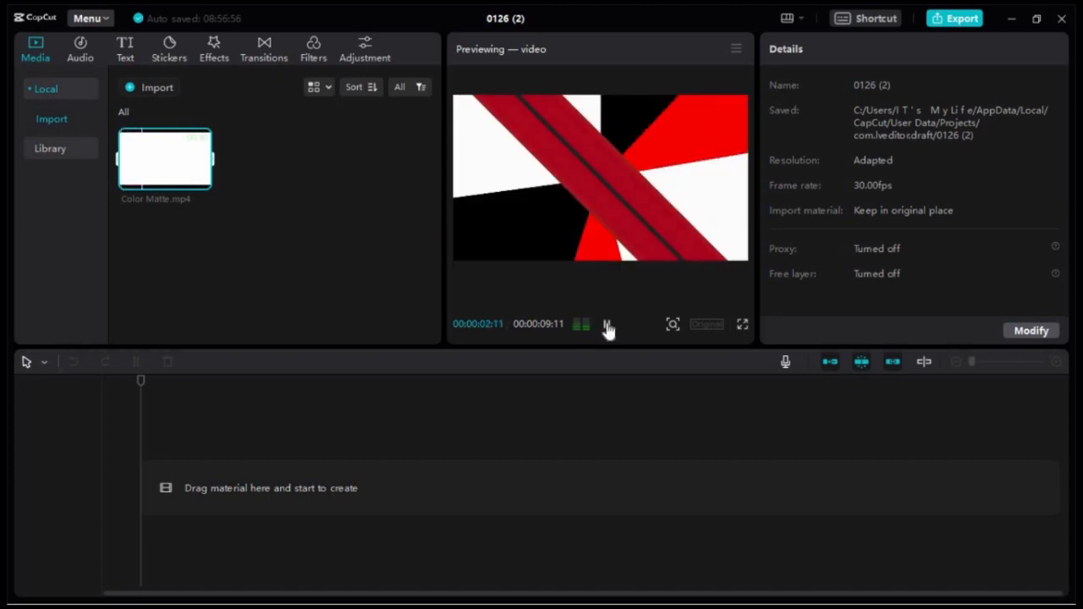
{"action": "key", "text": "space"}
{"action": "left_click", "coordinate": [364, 263]}
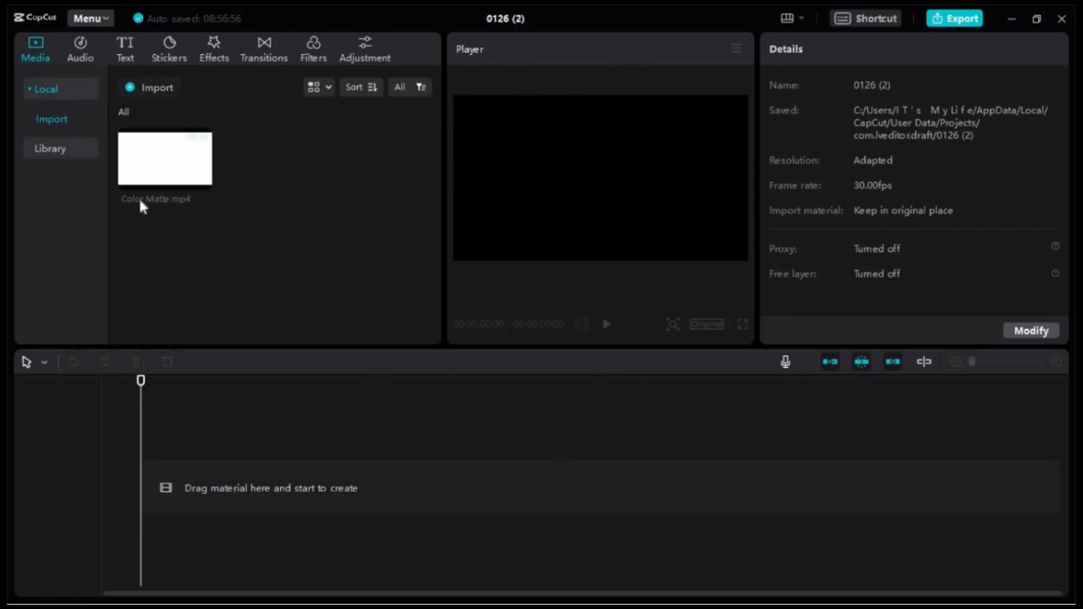
{"action": "left_click", "coordinate": [165, 173]}
{"action": "left_click", "coordinate": [607, 325]}
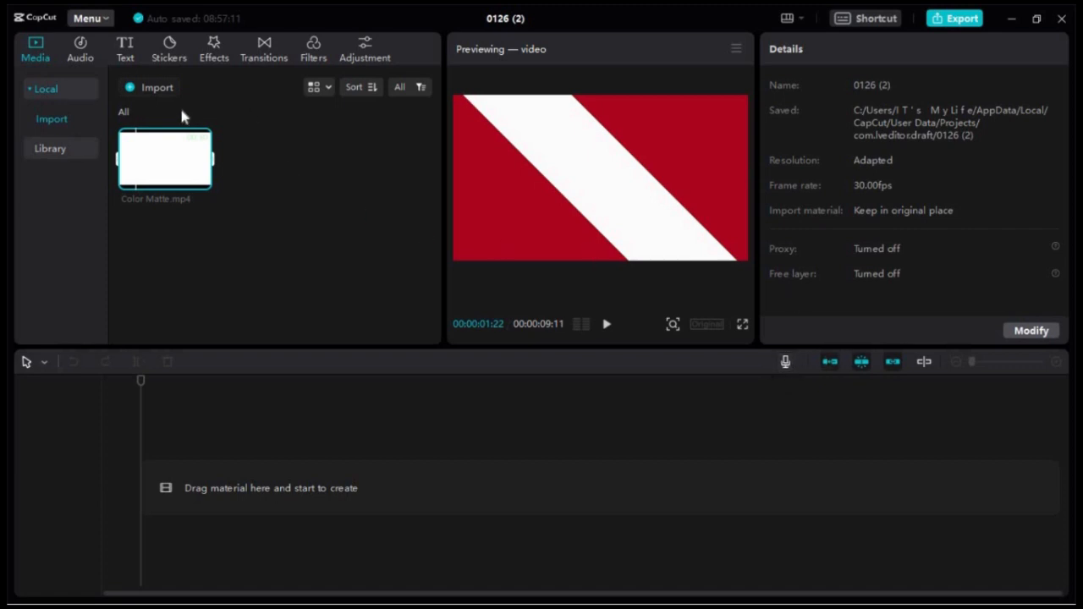
{"action": "left_click", "coordinate": [332, 128]}
Add Color Matte.mp4 to the start of the timeline and place the playhead at its beginning
{"action": "mouse_move", "coordinate": [164, 160]}
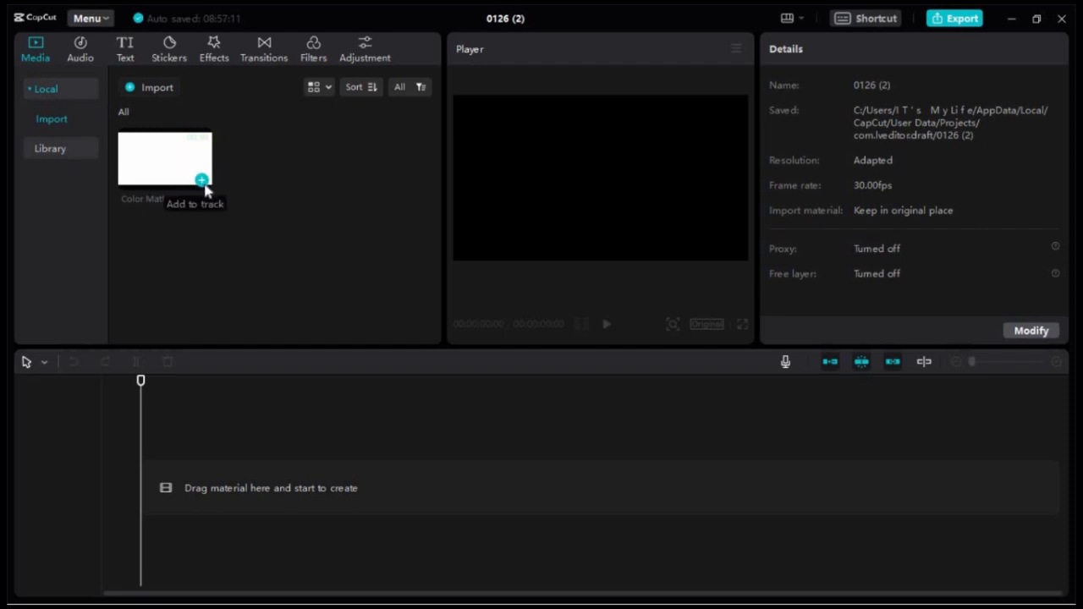
{"action": "left_click_drag", "start_coordinate": [169, 164], "coordinate": [178, 495]}
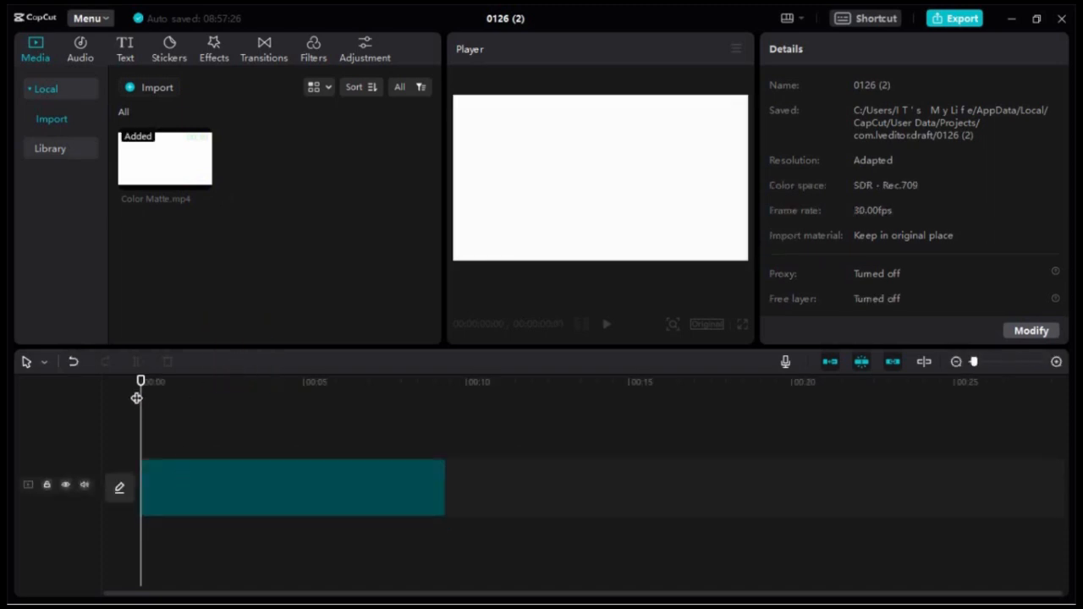
{"action": "left_click_drag", "start_coordinate": [148, 369], "coordinate": [119, 379]}
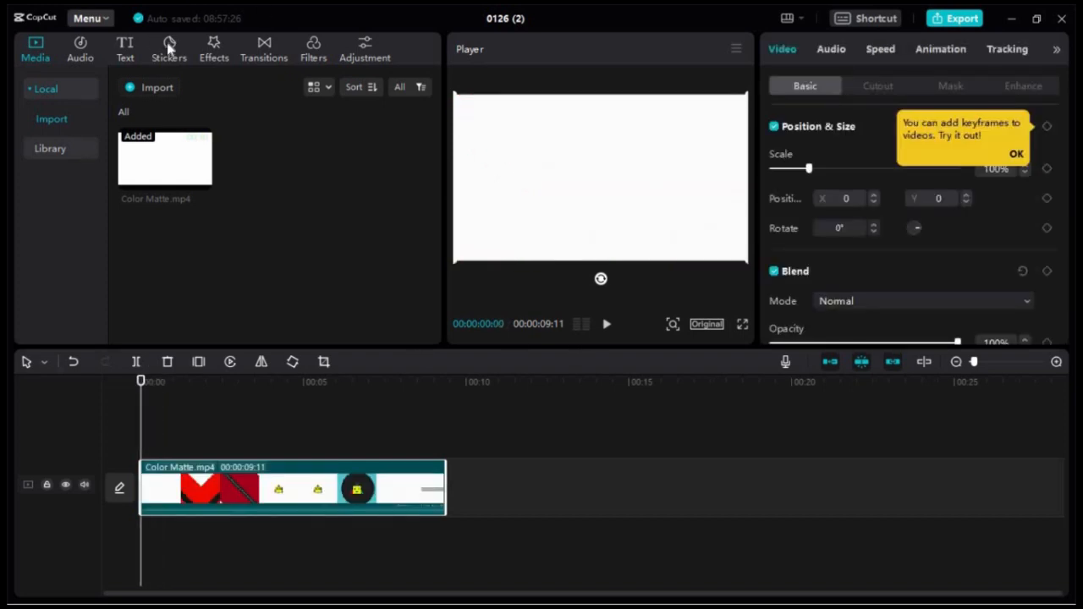
Add a default text clip above Color Matte.mp4 and move it along the timeline to start at about 5.6 seconds
{"action": "left_click", "coordinate": [127, 46]}
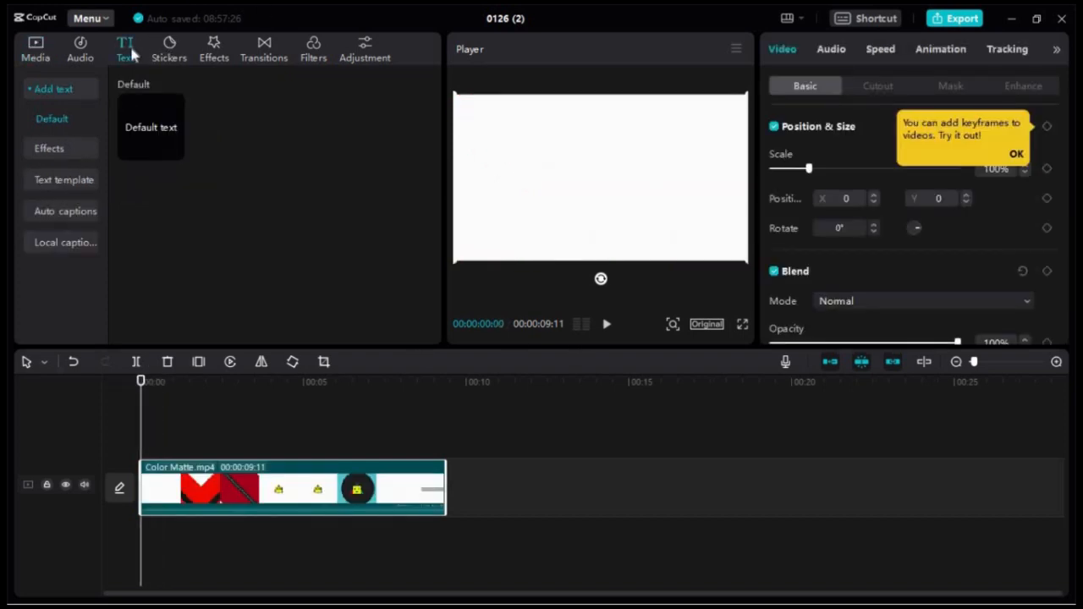
{"action": "left_click", "coordinate": [73, 149]}
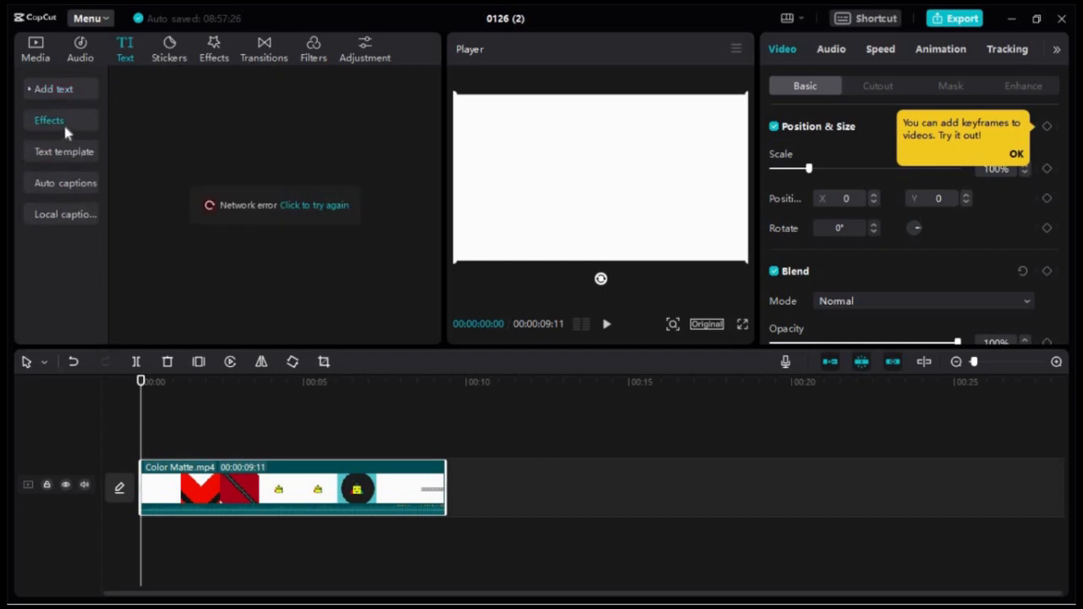
{"action": "left_click", "coordinate": [67, 95]}
{"action": "mouse_move", "coordinate": [135, 136]}
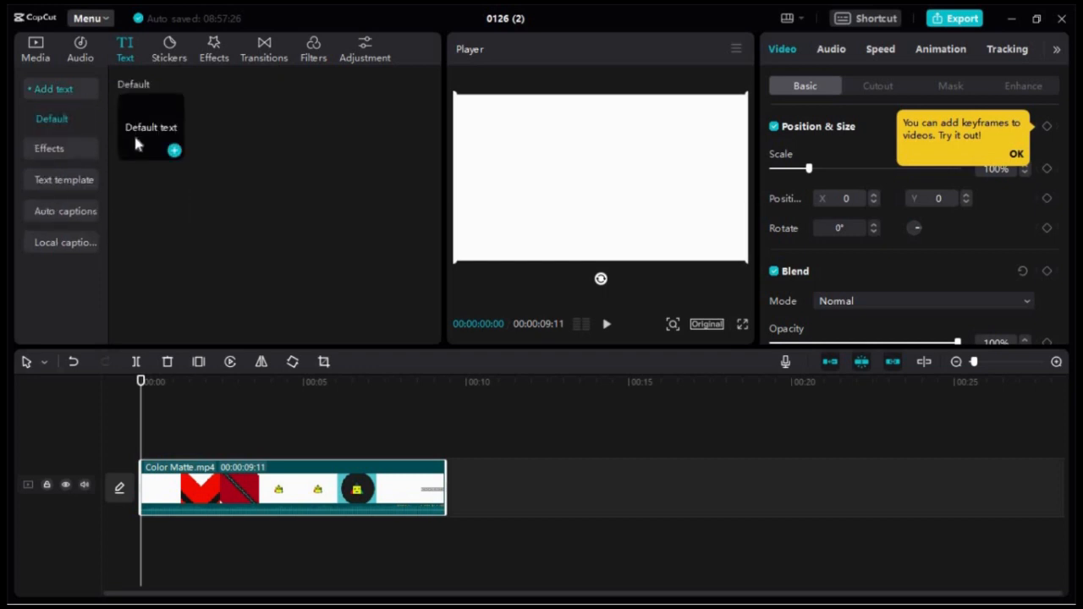
{"action": "left_click", "coordinate": [174, 151]}
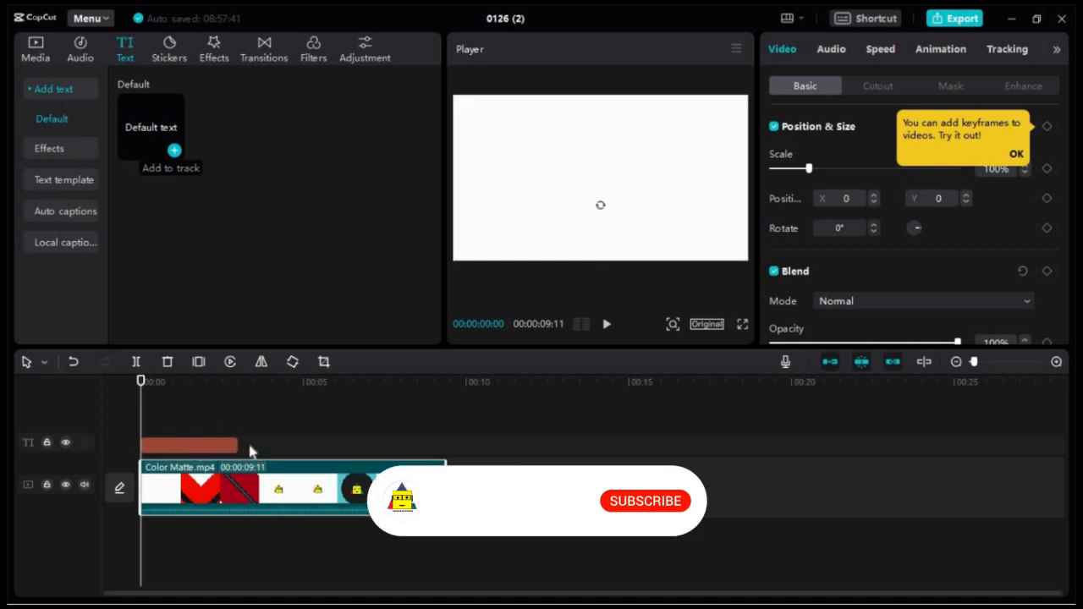
{"action": "left_click", "coordinate": [219, 449]}
{"action": "left_click_drag", "start_coordinate": [202, 456], "coordinate": [380, 449]}
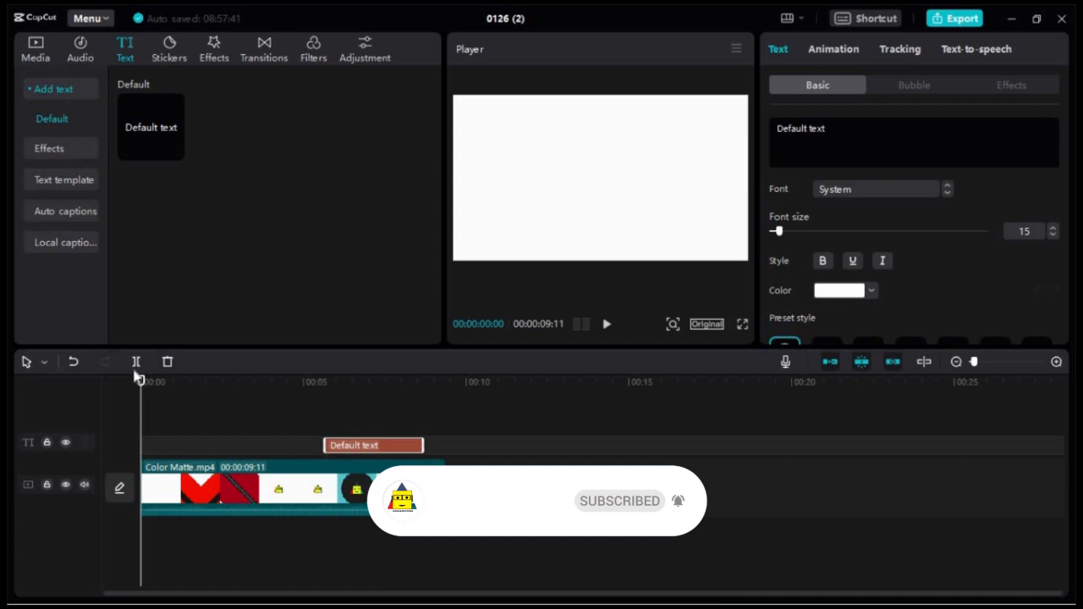
Place the playhead over the text clip at 00:00:06:22 and replace its default wording with "IC ACADEMY CORD"
{"action": "left_click", "coordinate": [214, 393]}
{"action": "left_click_drag", "start_coordinate": [338, 398], "coordinate": [360, 395]}
{"action": "double_click", "coordinate": [626, 180]}
{"action": "double_click", "coordinate": [624, 179]}
{"action": "left_click", "coordinate": [613, 172]}
{"action": "double_click", "coordinate": [614, 174]}
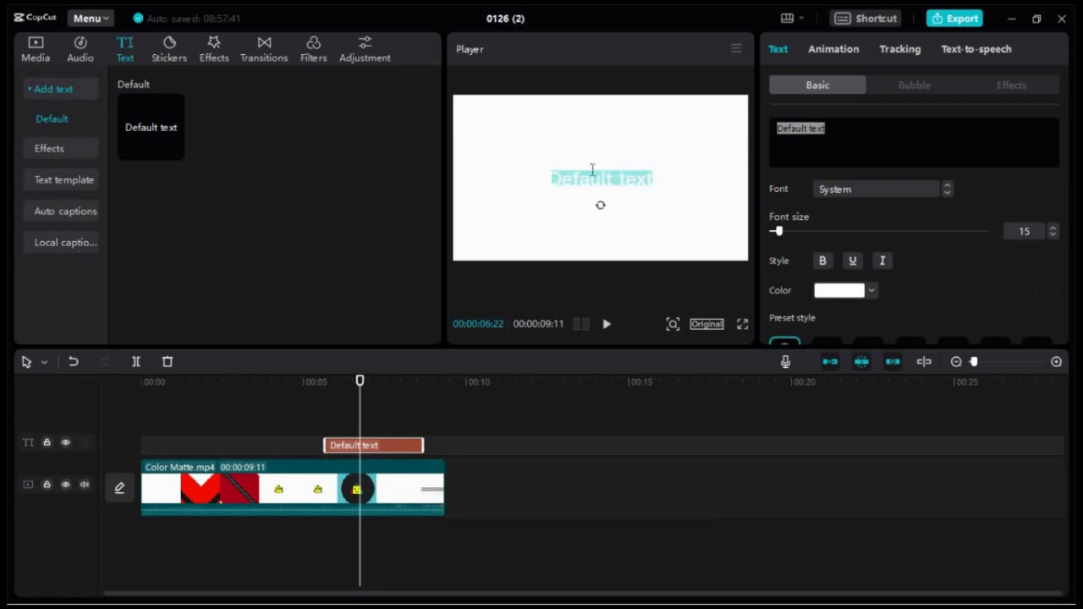
{"action": "key", "text": "BackSpace"}
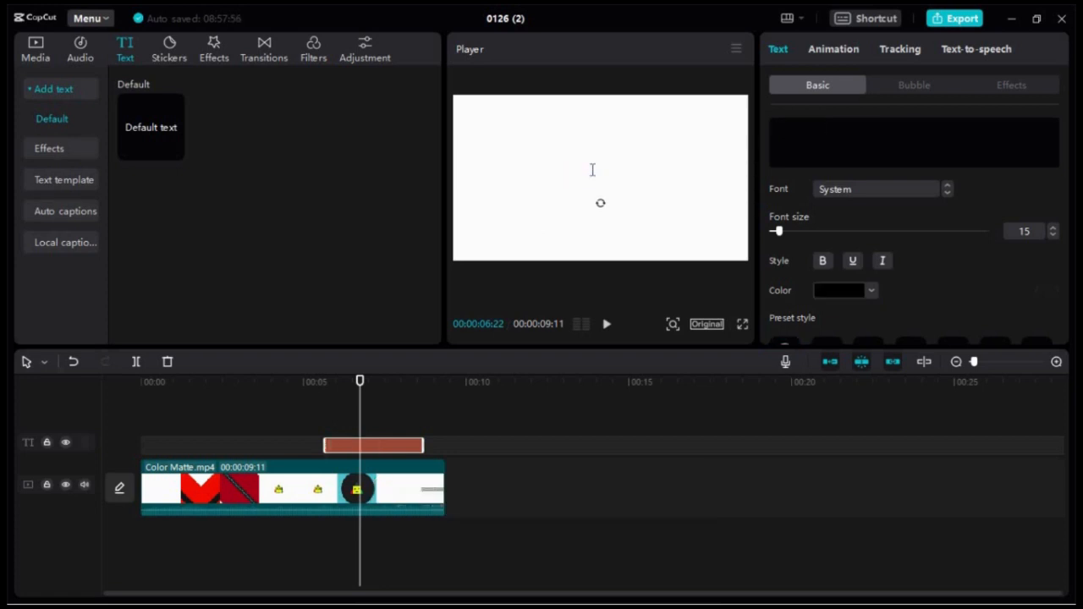
{"action": "type", "text": "IC ACA"}
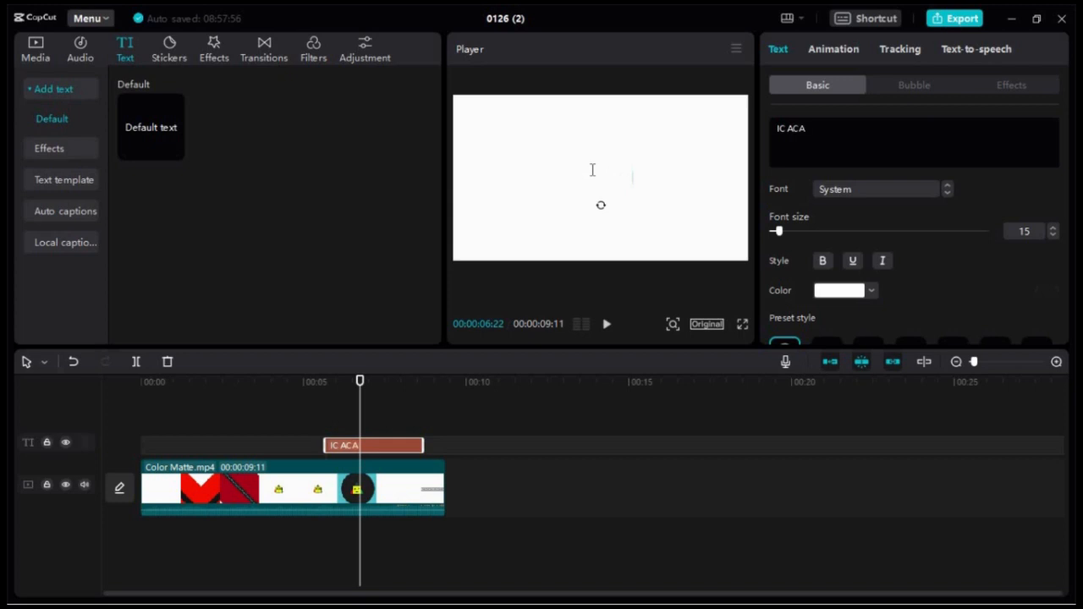
{"action": "type", "text": "DEMY CORD"}
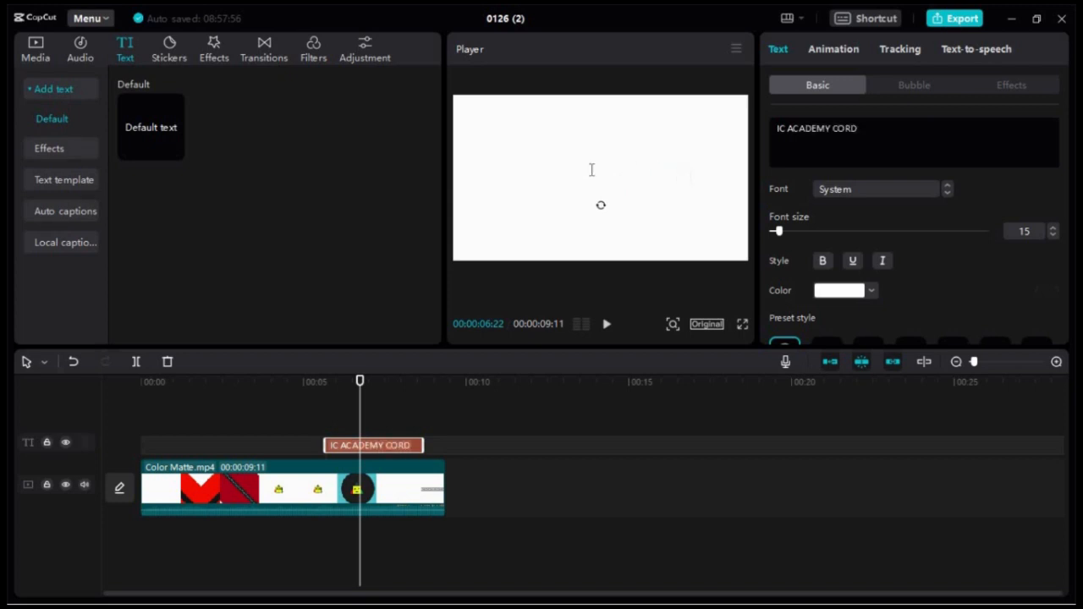
Set the color of the whole IC ACADEMY CORD title to black
{"action": "left_click", "coordinate": [846, 291]}
{"action": "left_click", "coordinate": [847, 293]}
{"action": "left_click_drag", "start_coordinate": [861, 124], "coordinate": [754, 126]}
{"action": "left_click", "coordinate": [898, 128]}
{"action": "left_click_drag", "start_coordinate": [897, 129], "coordinate": [786, 129]}
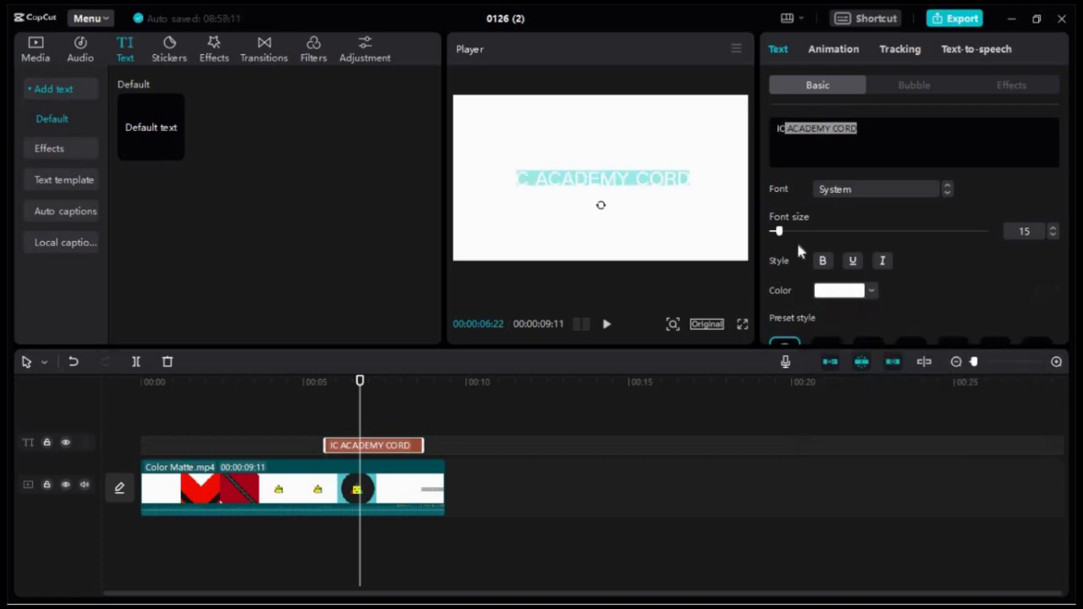
{"action": "left_click", "coordinate": [842, 293]}
{"action": "left_click", "coordinate": [922, 316]}
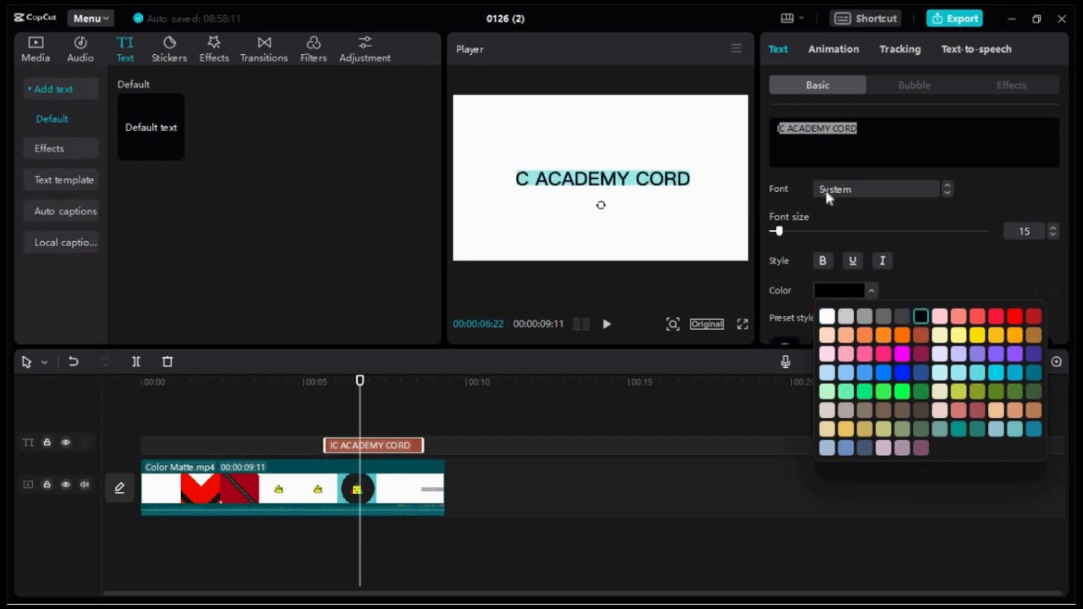
{"action": "left_click_drag", "start_coordinate": [778, 128], "coordinate": [863, 136]}
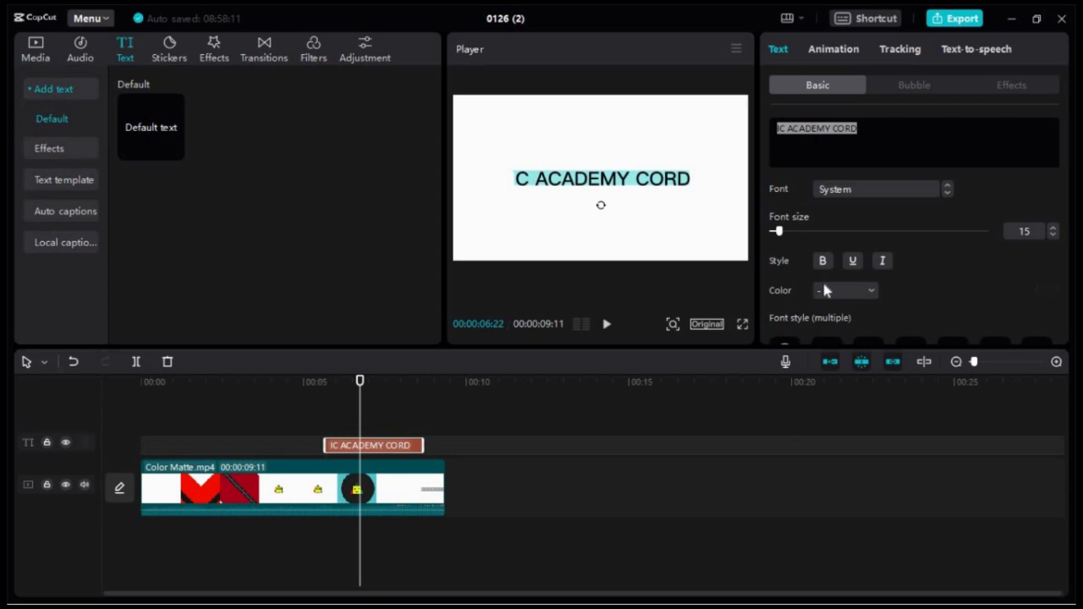
{"action": "left_click", "coordinate": [824, 288]}
{"action": "left_click", "coordinate": [921, 316]}
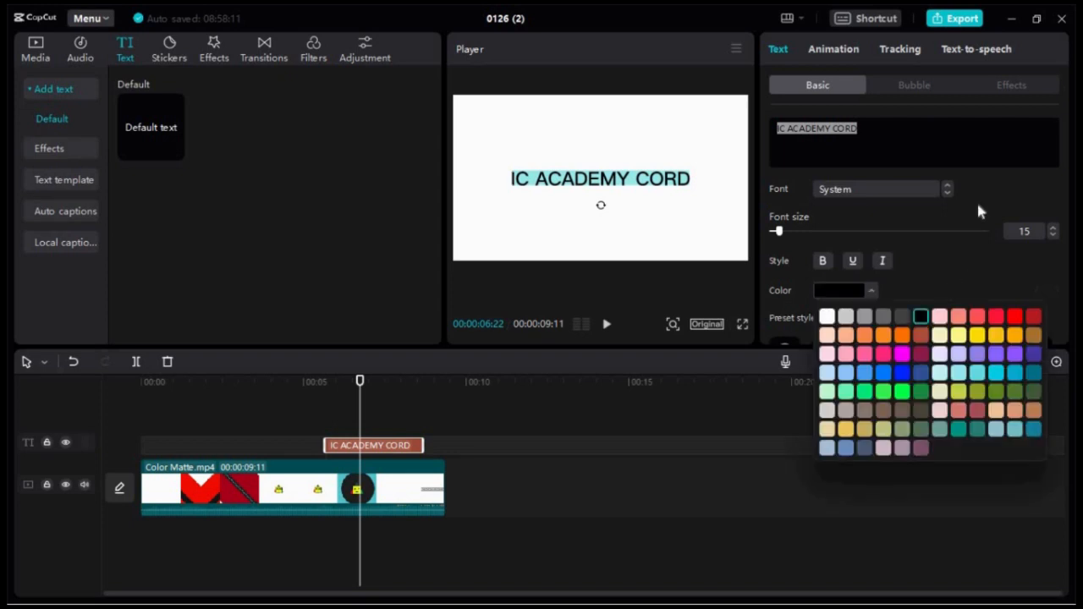
{"action": "left_click", "coordinate": [979, 211]}
Make the title bold, leaving underline and italic off, and enlarge its font size to about 20
{"action": "scroll", "coordinate": [893, 257], "scroll_direction": "down", "scroll_amount": 1}
{"action": "left_click", "coordinate": [821, 256]}
{"action": "left_click", "coordinate": [852, 256]}
{"action": "left_click", "coordinate": [883, 254]}
{"action": "left_click", "coordinate": [882, 255]}
{"action": "left_click", "coordinate": [853, 257]}
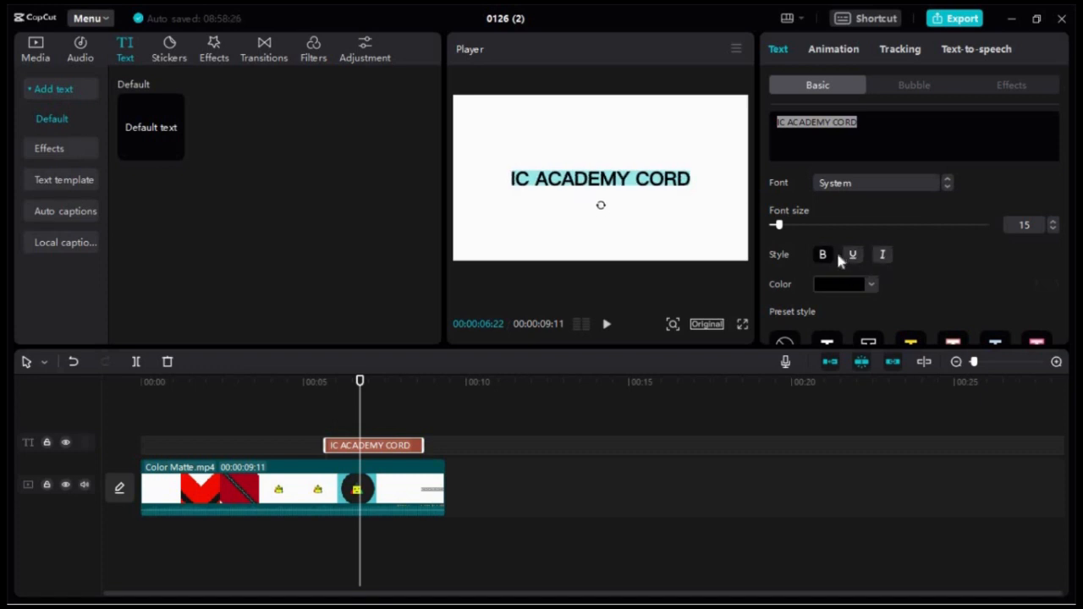
{"action": "scroll", "coordinate": [892, 266], "scroll_direction": "down", "scroll_amount": 2}
{"action": "mouse_move", "coordinate": [779, 168]}
{"action": "left_mouse_down"}
{"action": "mouse_move", "coordinate": [800, 165]}
{"action": "mouse_move", "coordinate": [780, 169]}
{"action": "left_mouse_up"}
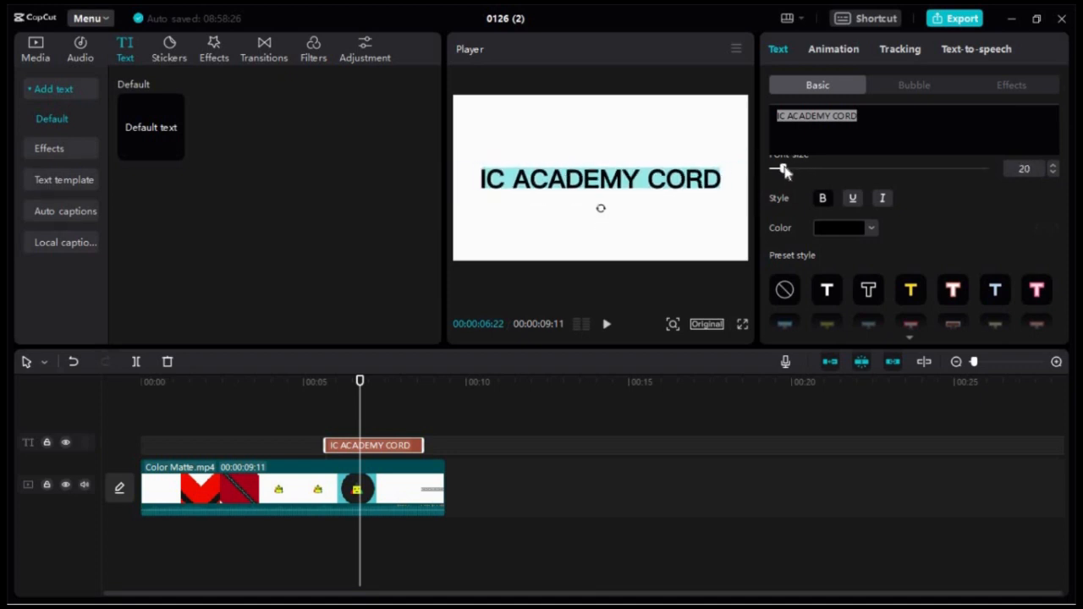
Try several preset styles on the title and settle on the white lettering with a red outline
{"action": "scroll", "coordinate": [846, 251], "scroll_direction": "down", "scroll_amount": 3}
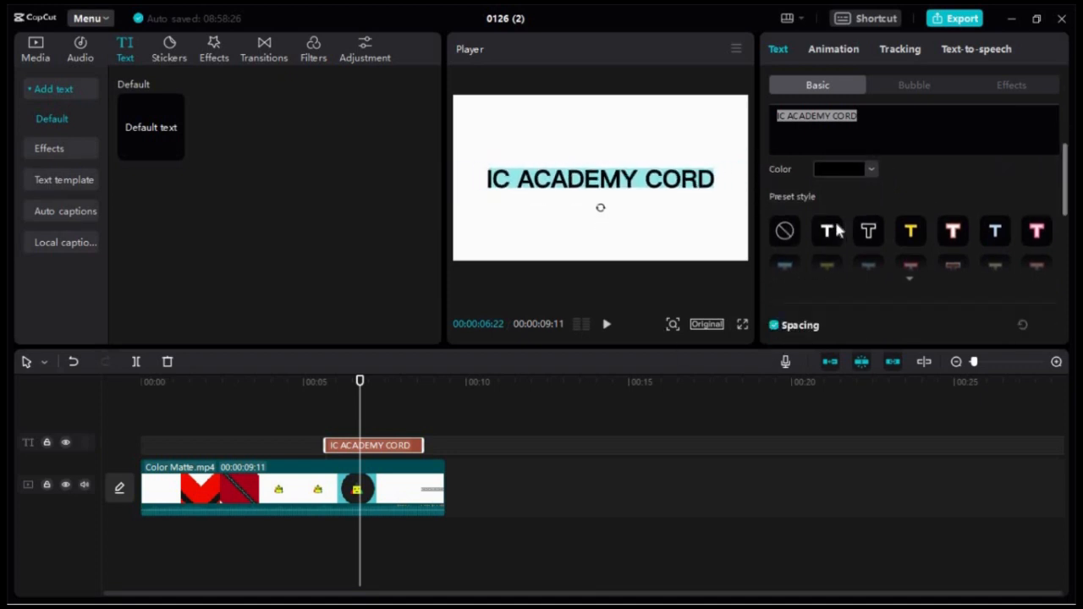
{"action": "scroll", "coordinate": [846, 222], "scroll_direction": "up", "scroll_amount": 1}
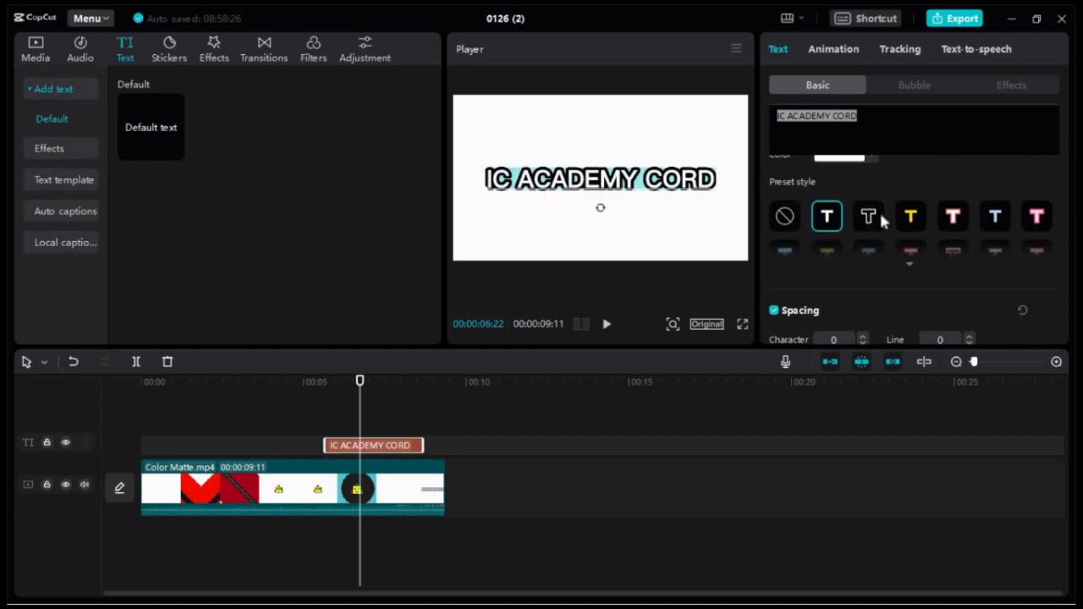
{"action": "left_click", "coordinate": [907, 220]}
{"action": "left_click", "coordinate": [949, 220]}
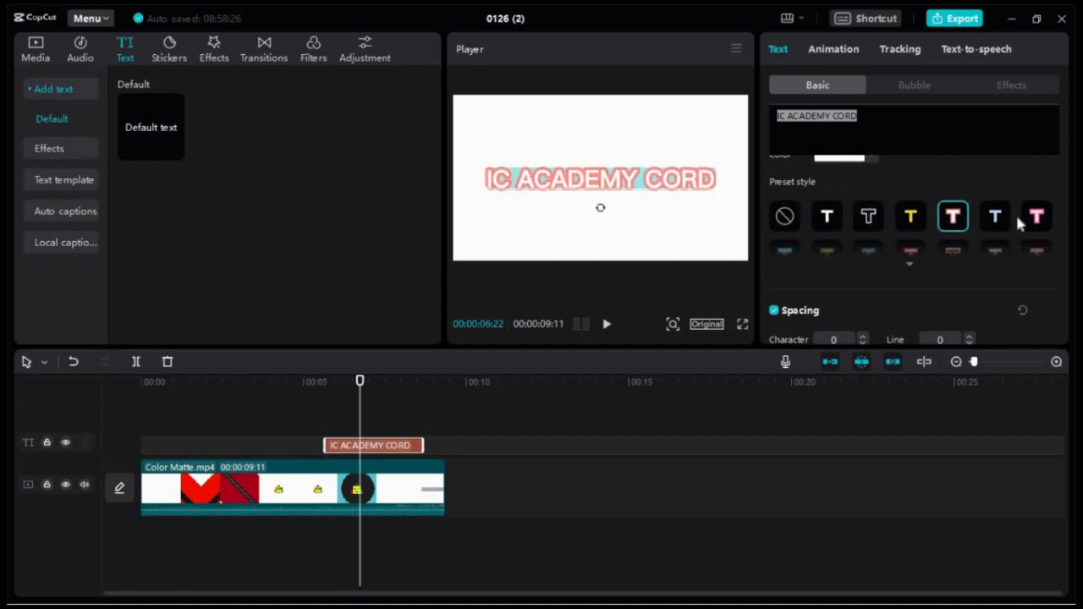
{"action": "left_click", "coordinate": [1002, 222]}
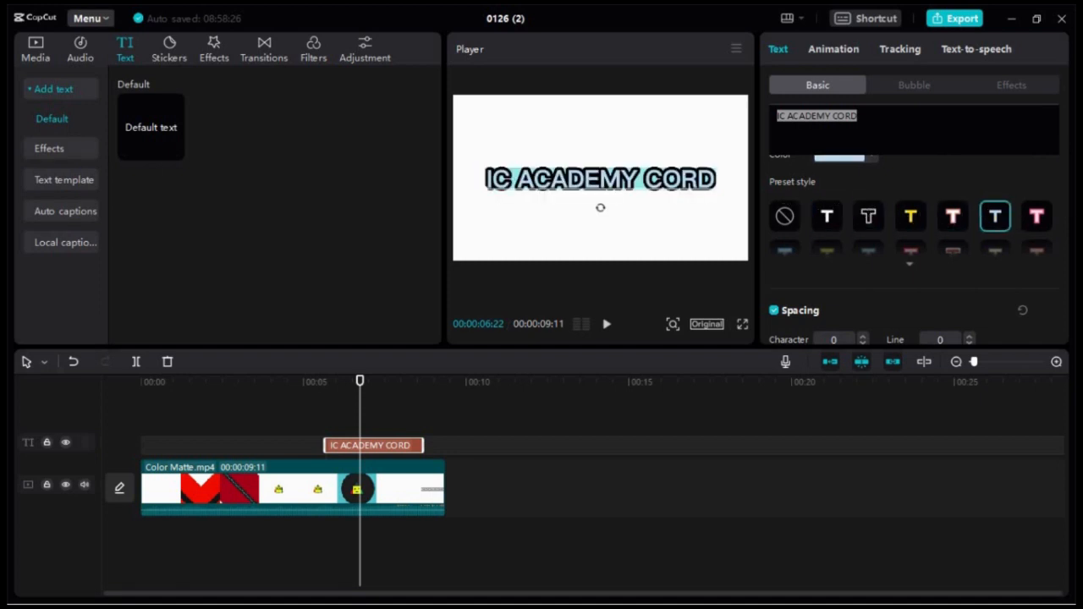
{"action": "left_click", "coordinate": [826, 296]}
{"action": "left_click", "coordinate": [827, 255]}
{"action": "left_click", "coordinate": [911, 255]}
{"action": "scroll", "coordinate": [878, 222], "scroll_direction": "down", "scroll_amount": 5}
{"action": "scroll", "coordinate": [877, 249], "scroll_direction": "up", "scroll_amount": 1}
{"action": "scroll", "coordinate": [876, 254], "scroll_direction": "up", "scroll_amount": 5}
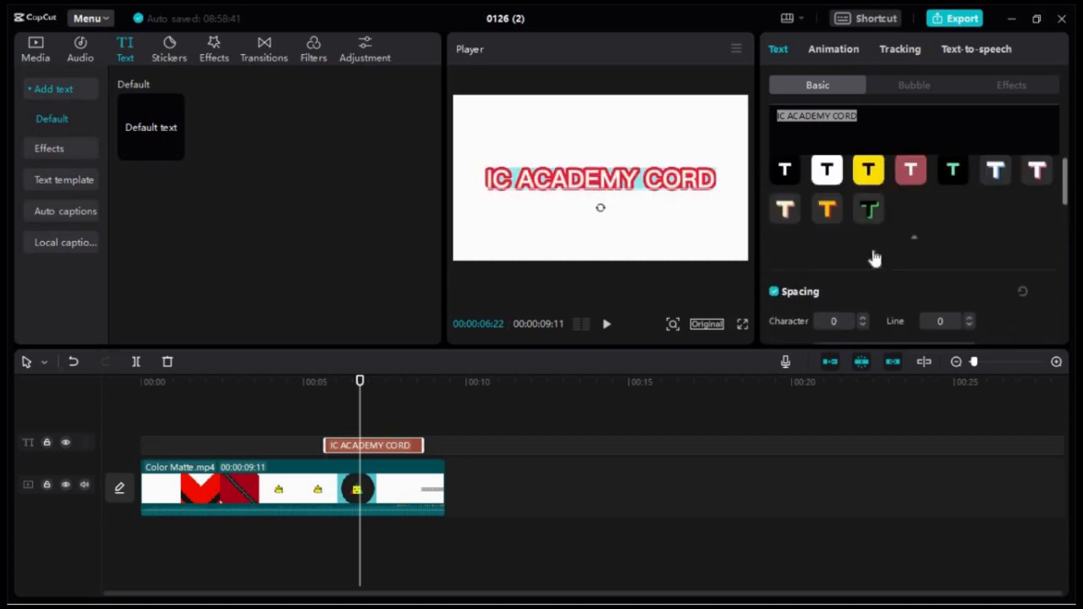
Reduce the title's font size slightly and play the timeline from the title to the end
{"action": "scroll", "coordinate": [870, 288], "scroll_direction": "down", "scroll_amount": 2}
{"action": "scroll", "coordinate": [867, 296], "scroll_direction": "down", "scroll_amount": 6}
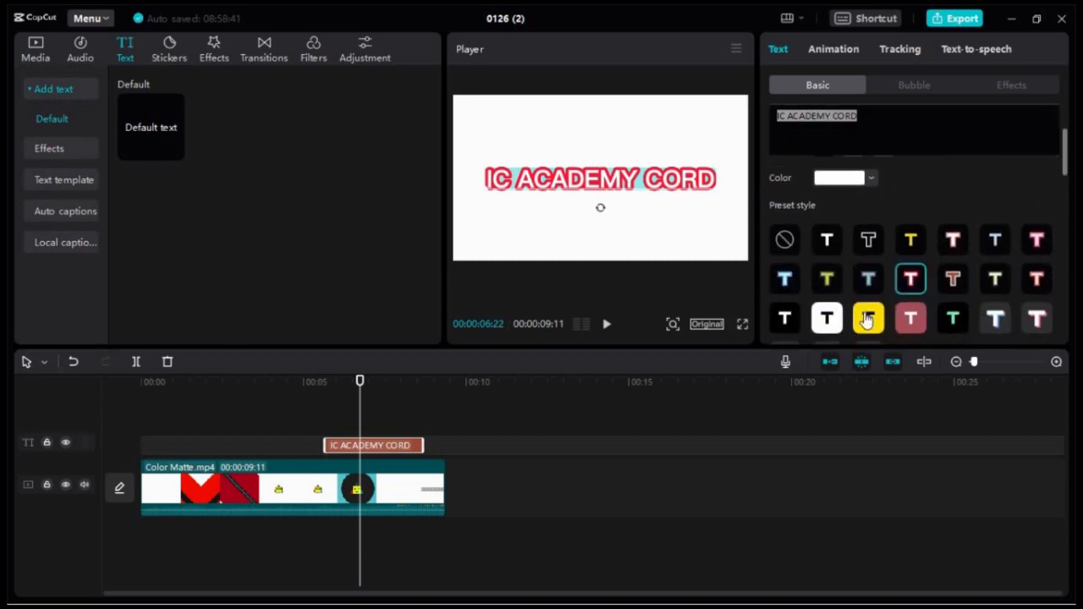
{"action": "left_click_drag", "start_coordinate": [829, 233], "coordinate": [804, 232]}
{"action": "left_click", "coordinate": [663, 212]}
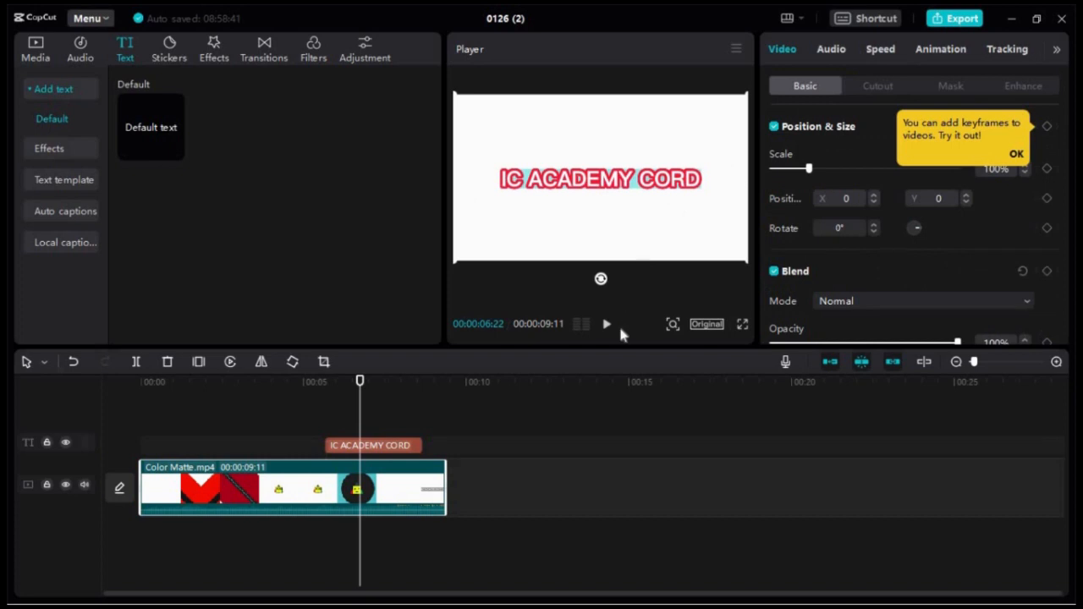
{"action": "left_click", "coordinate": [609, 328]}
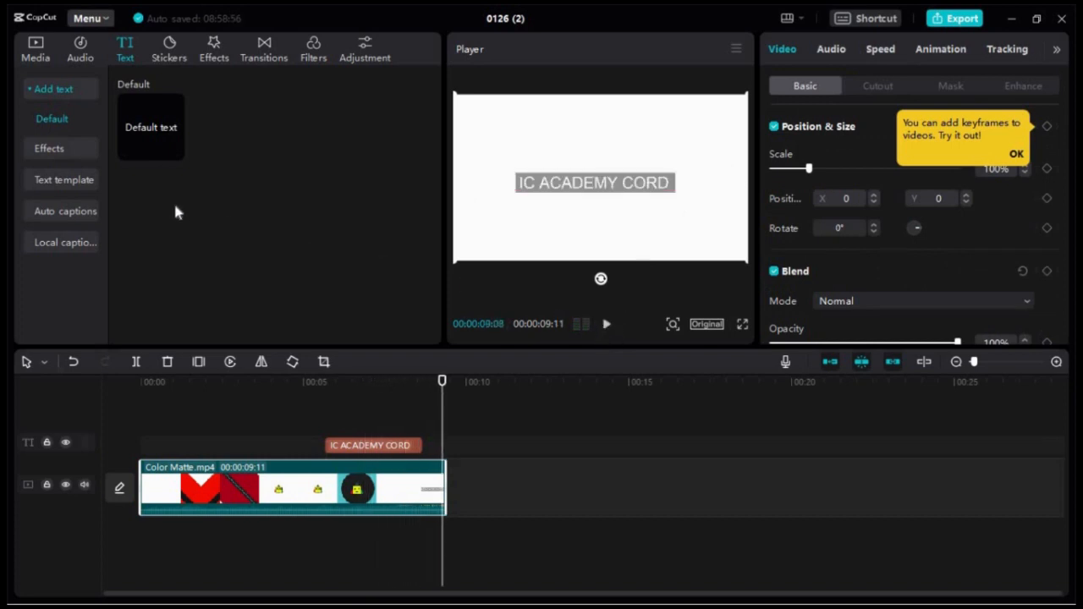
Look through the sticker, transition and filter libraries, and check the computer's network connection
{"action": "left_click", "coordinate": [172, 60]}
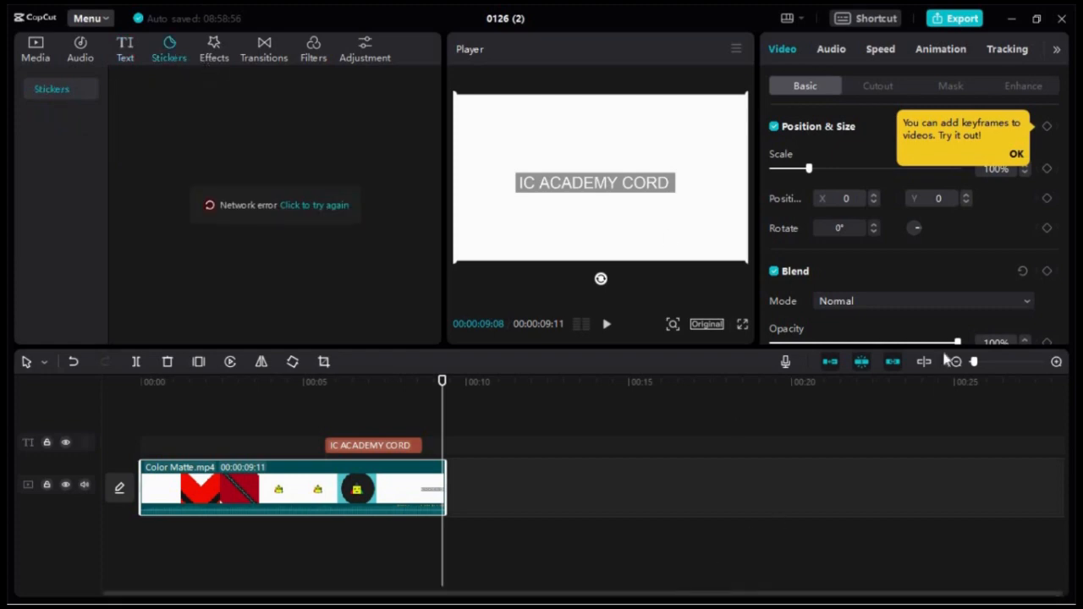
{"action": "left_click", "coordinate": [1036, 18]}
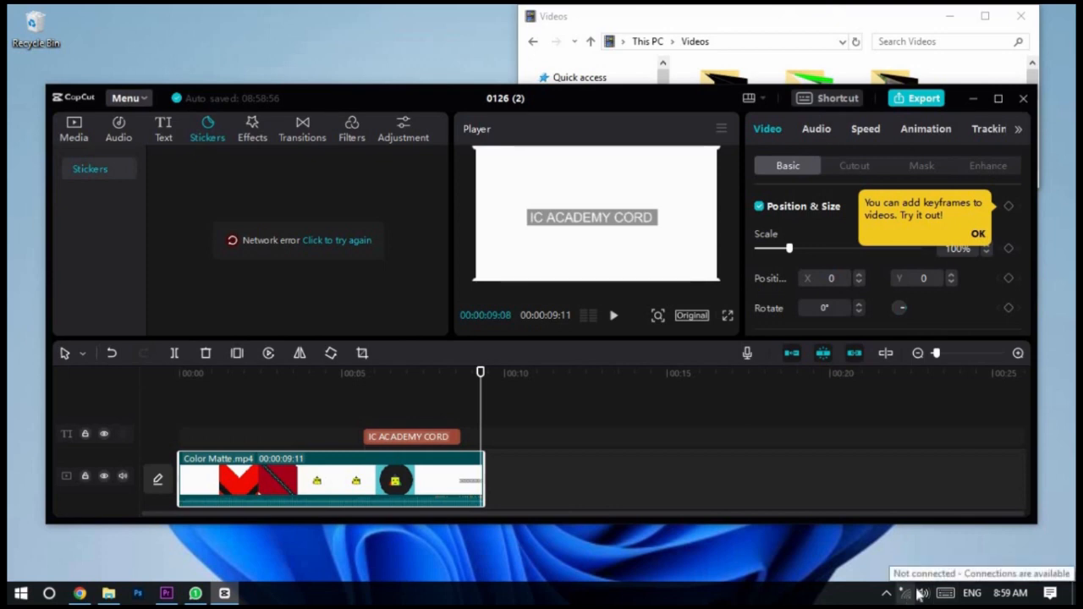
{"action": "left_click", "coordinate": [999, 99]}
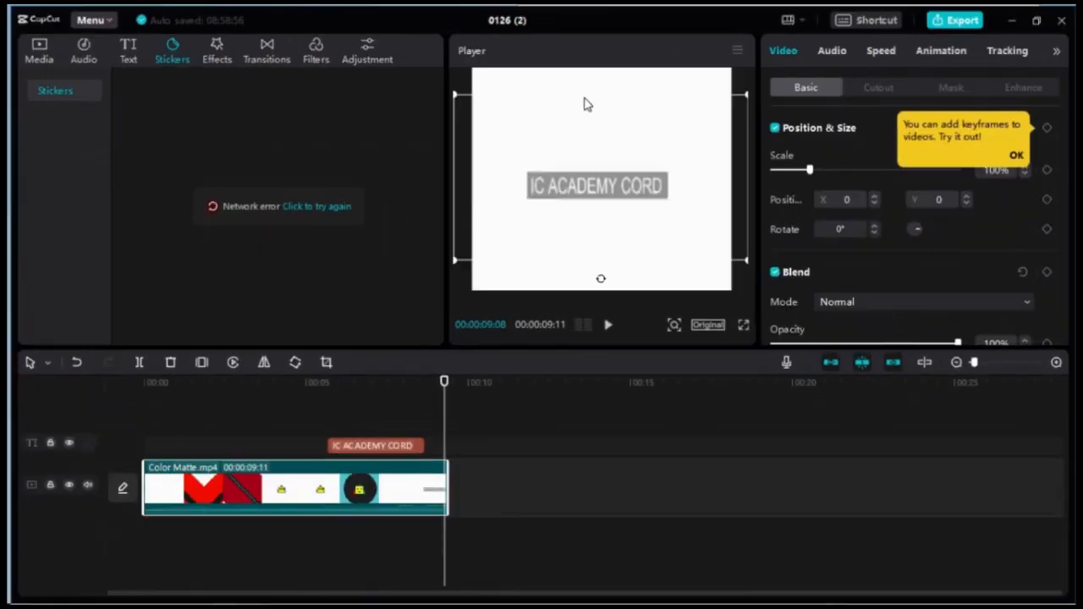
{"action": "left_click", "coordinate": [269, 56]}
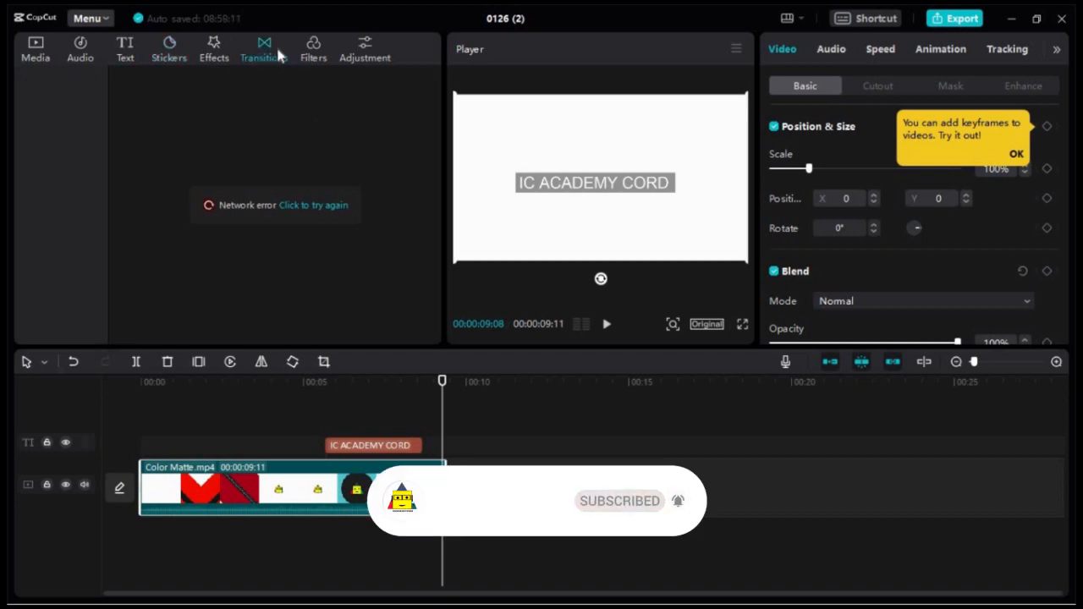
{"action": "left_click", "coordinate": [312, 56]}
Add a custom adjustment layer above Color Matte.mp4, starting at about 3.4 seconds
{"action": "left_click", "coordinate": [363, 56]}
{"action": "left_click", "coordinate": [175, 148]}
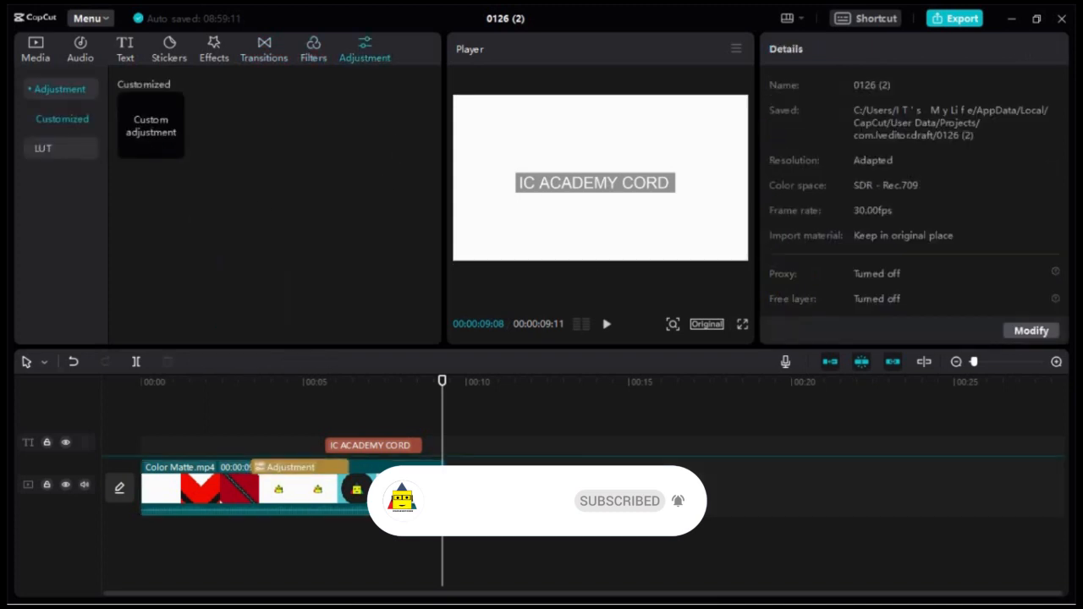
{"action": "left_click", "coordinate": [283, 508]}
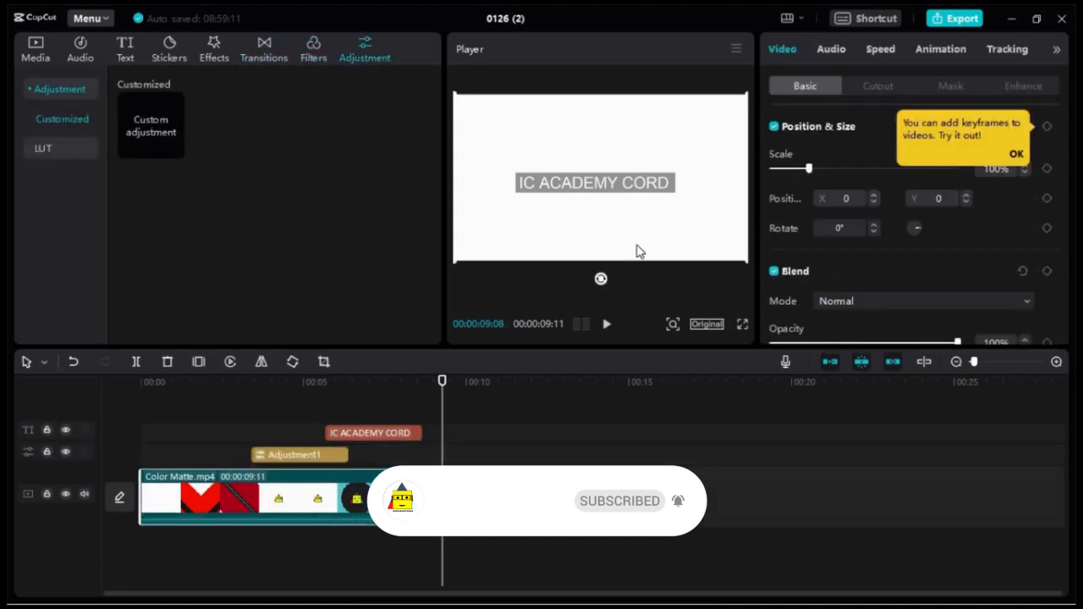
Enable the color adjustment on the adjustment layer and set Temp to 23 and Hue to -28
{"action": "left_click", "coordinate": [339, 454]}
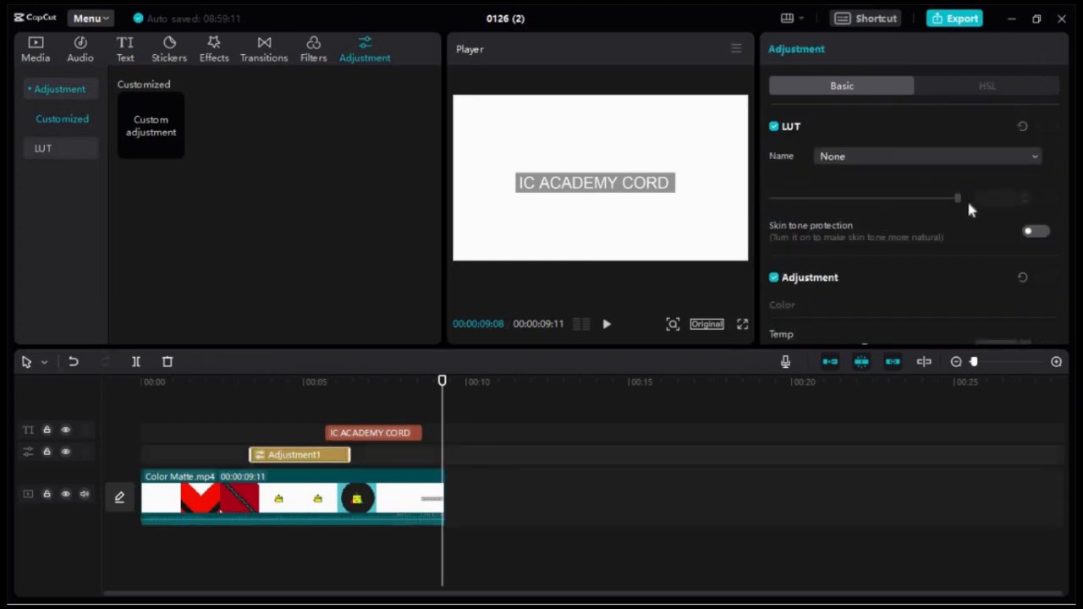
{"action": "left_click", "coordinate": [775, 278]}
{"action": "left_click", "coordinate": [798, 279]}
{"action": "scroll", "coordinate": [800, 271], "scroll_direction": "down", "scroll_amount": 2}
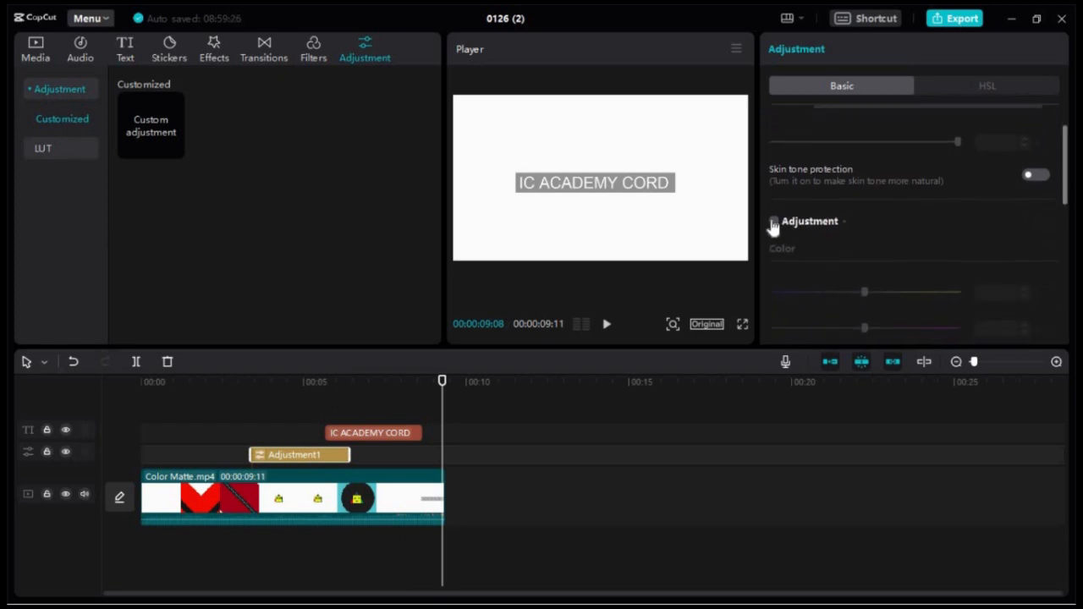
{"action": "left_click", "coordinate": [773, 222]}
{"action": "left_click_drag", "start_coordinate": [929, 302], "coordinate": [907, 298]}
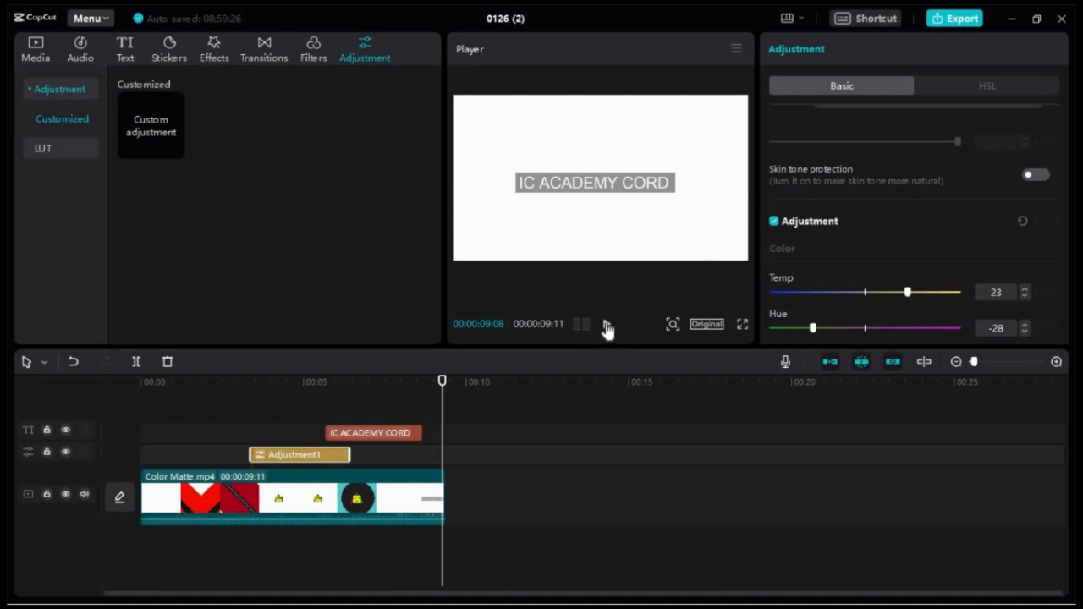
{"action": "left_click", "coordinate": [1040, 24]}
{"action": "right_click", "coordinate": [347, 18]}
{"action": "left_click", "coordinate": [375, 61]}
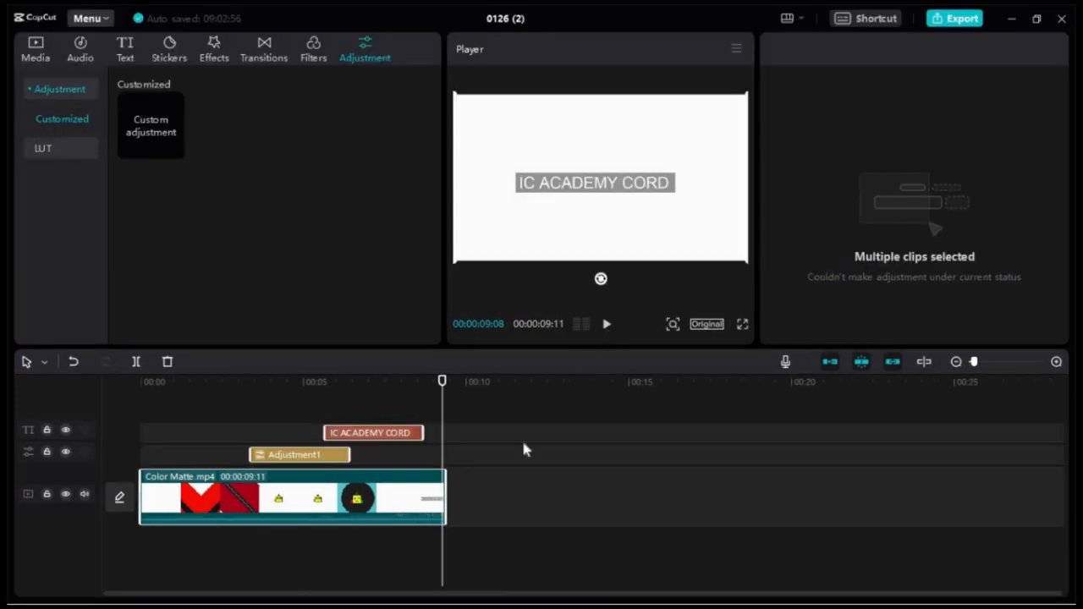
Return the playhead to the timeline's start and preview the frame at 00:00:06:04, where the title overlaps the video
{"action": "left_click_drag", "start_coordinate": [442, 386], "coordinate": [75, 411]}
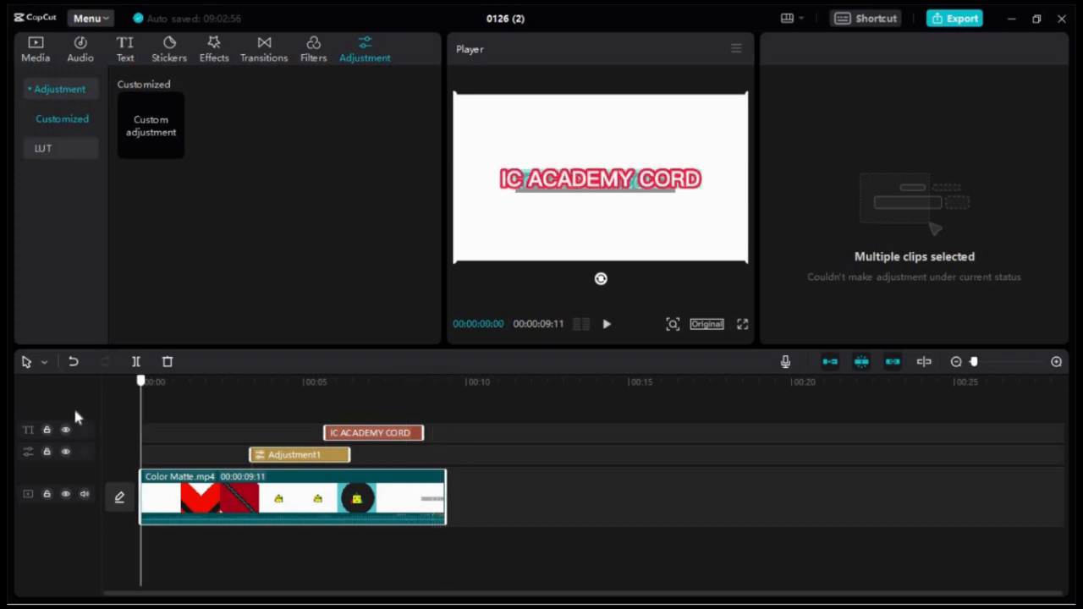
{"action": "left_click", "coordinate": [341, 409]}
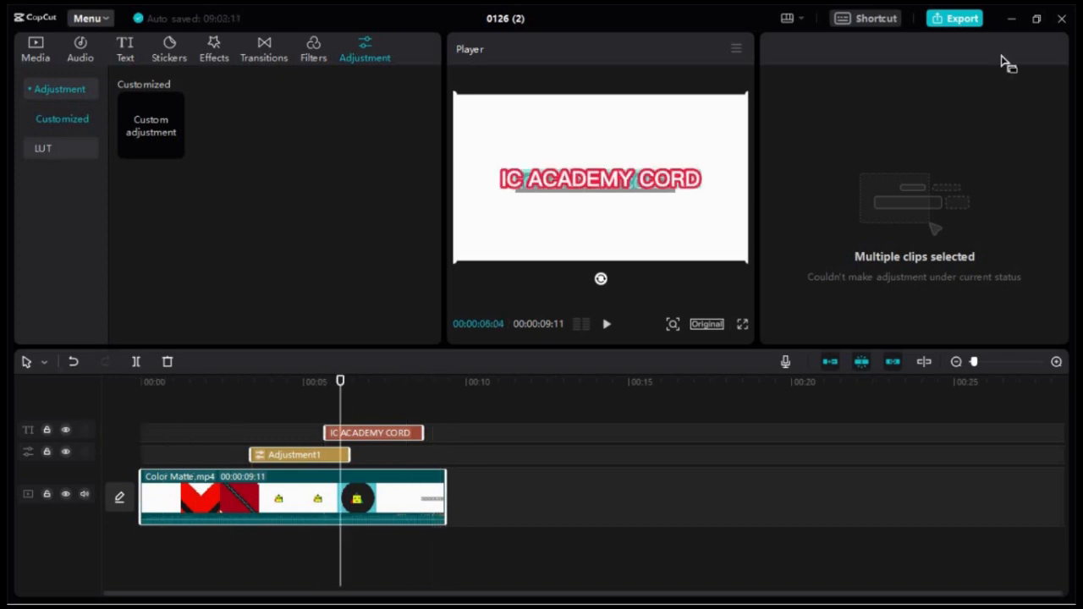
Open the project's export settings and set the video resolution to 4K
{"action": "left_click", "coordinate": [961, 20]}
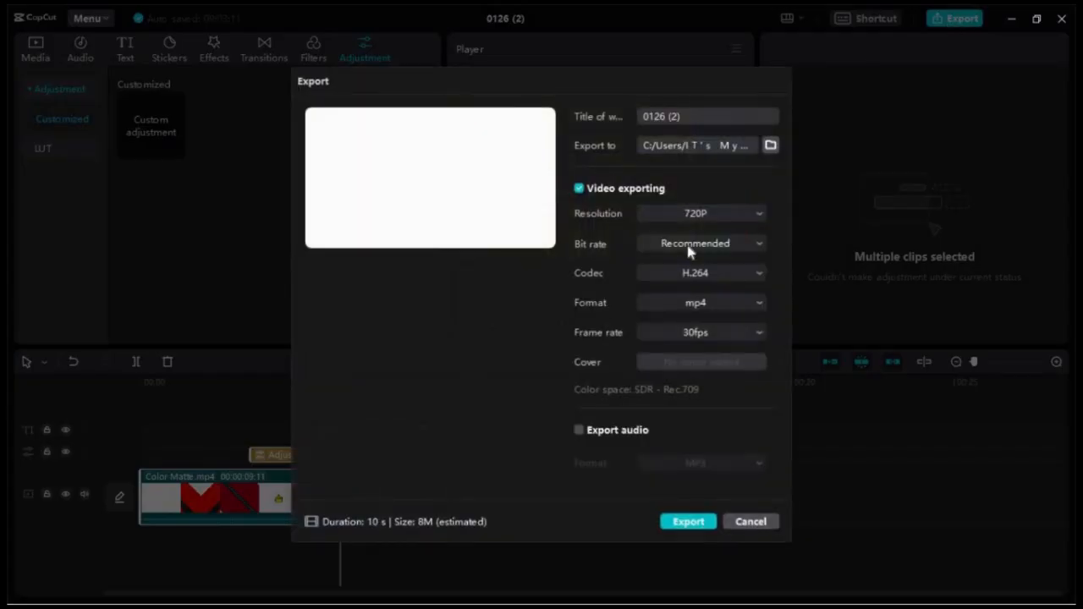
{"action": "left_click", "coordinate": [690, 222]}
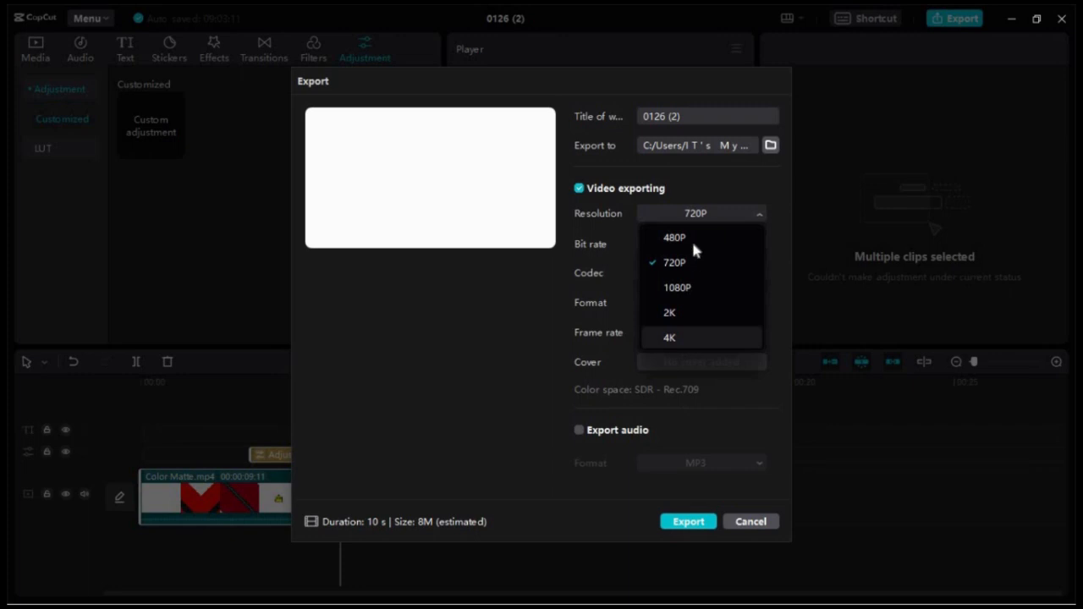
{"action": "left_click", "coordinate": [713, 210]}
{"action": "left_click", "coordinate": [713, 210]}
{"action": "left_click", "coordinate": [696, 337]}
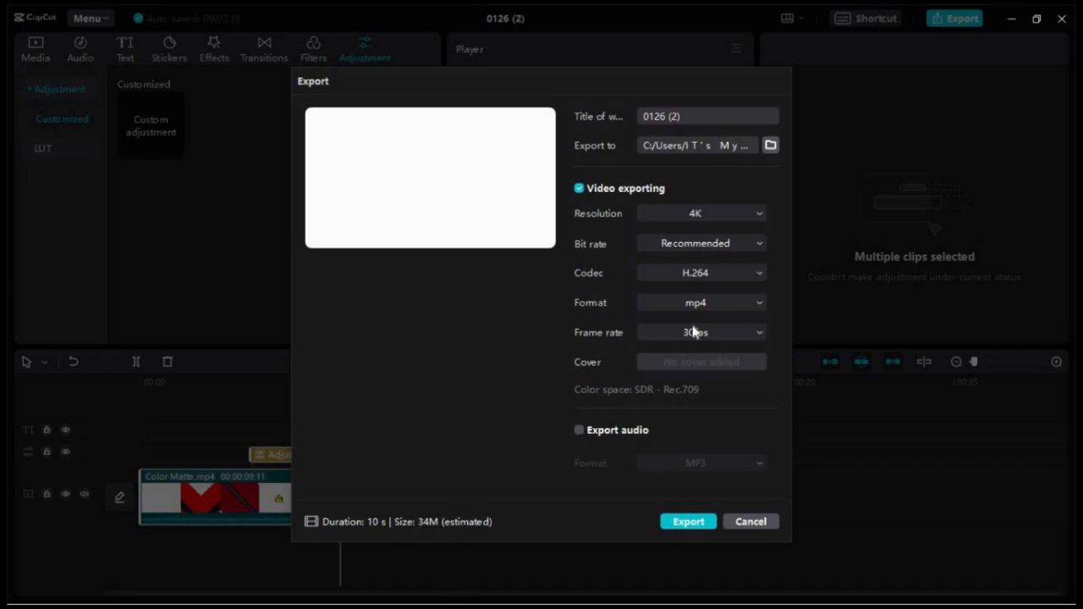
Keep mp4 as the export format and export the video
{"action": "left_click", "coordinate": [717, 311]}
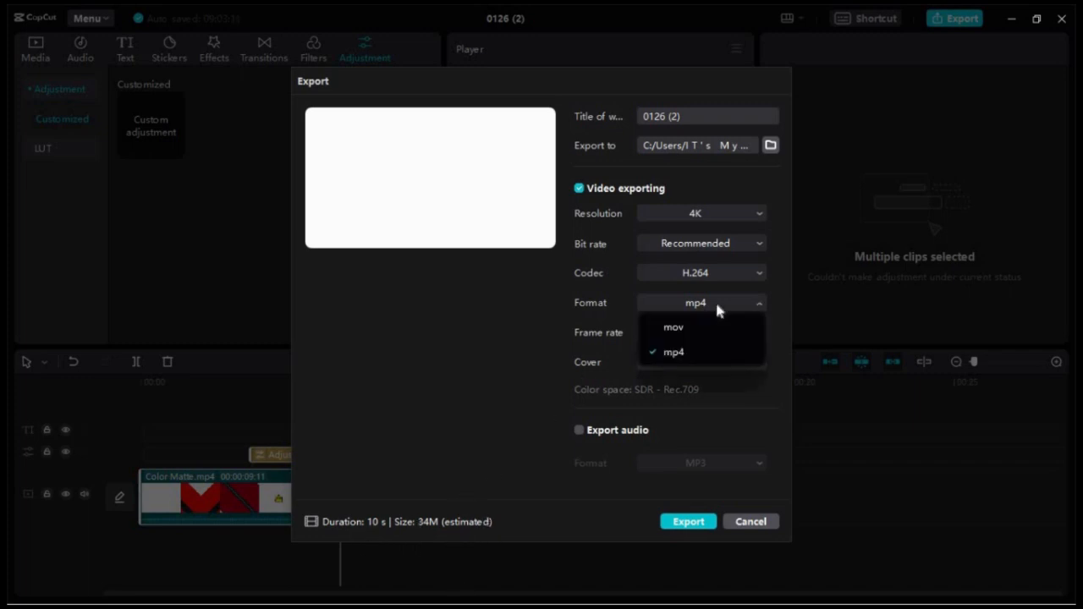
{"action": "left_click", "coordinate": [716, 308]}
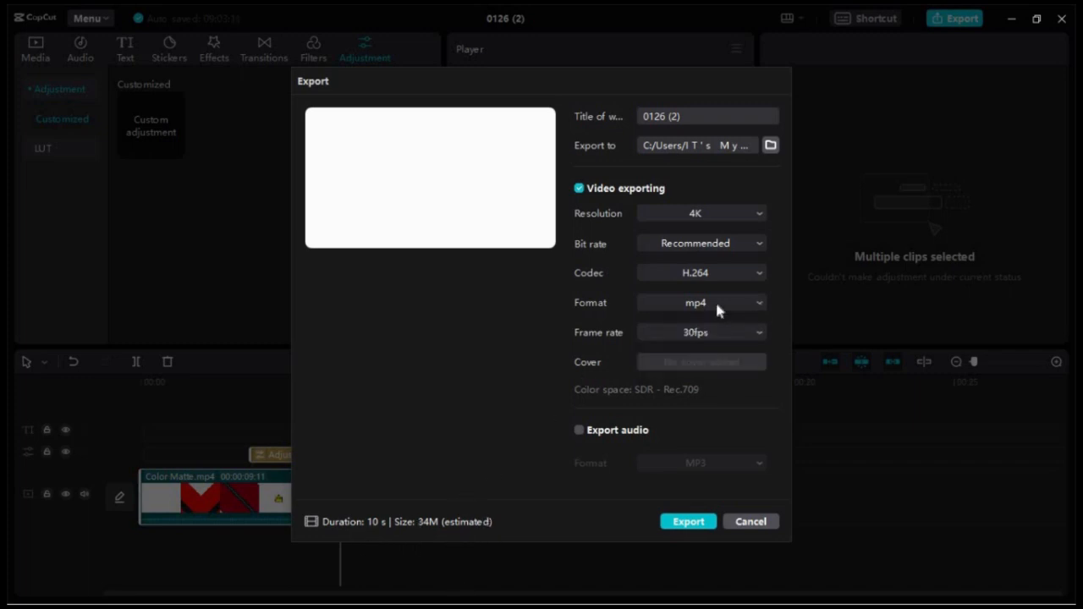
{"action": "left_click", "coordinate": [687, 524]}
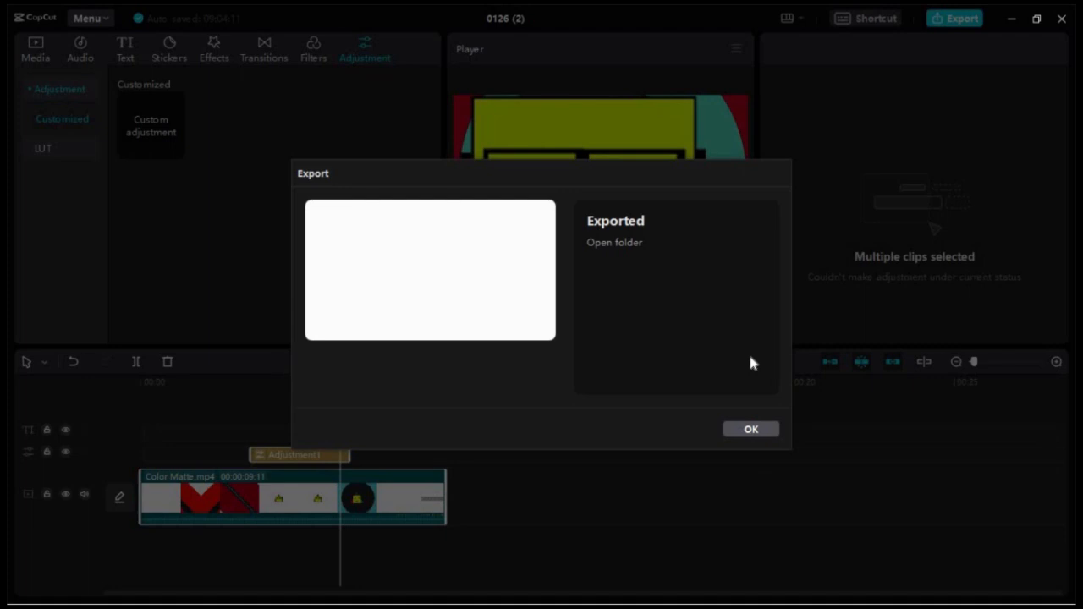
Open the export folder and play 0126 (2).mp4 in a maximized Movies & TV window, closing the player when done
{"action": "left_click", "coordinate": [623, 245]}
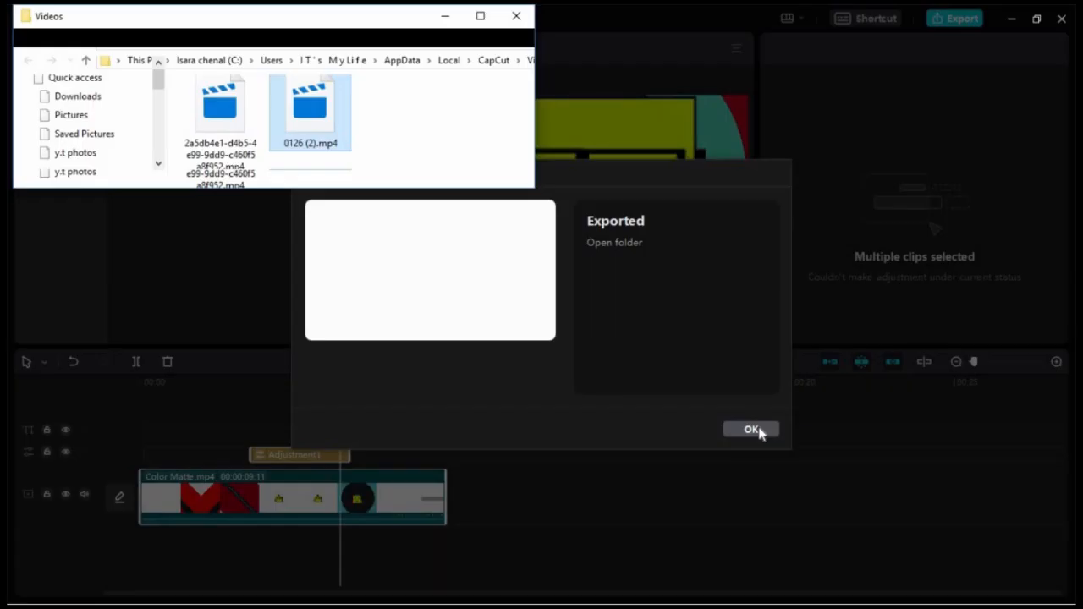
{"action": "left_click", "coordinate": [748, 221]}
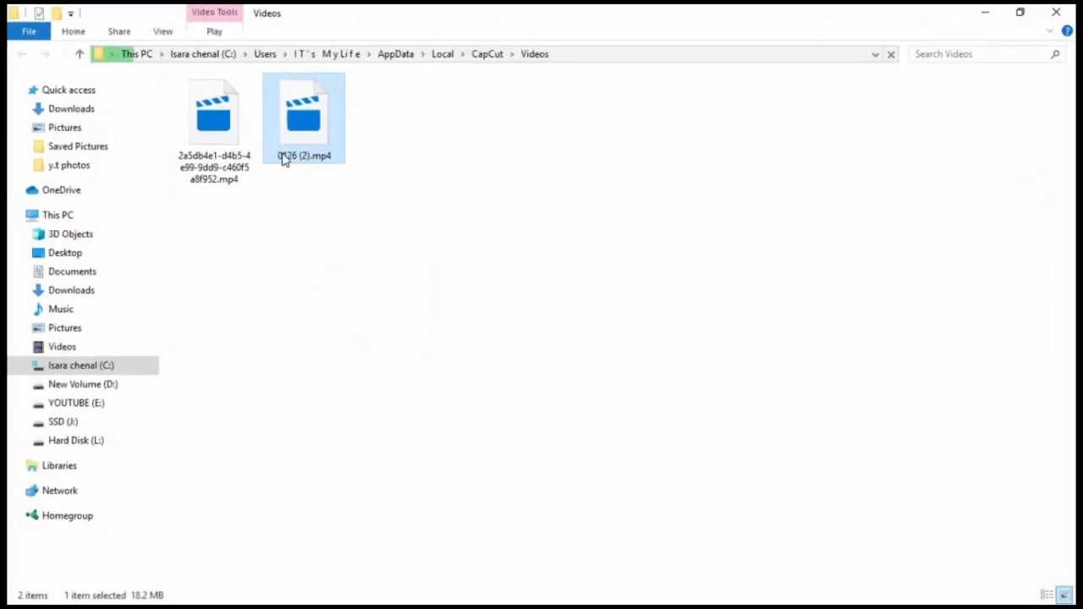
{"action": "double_click", "coordinate": [297, 140]}
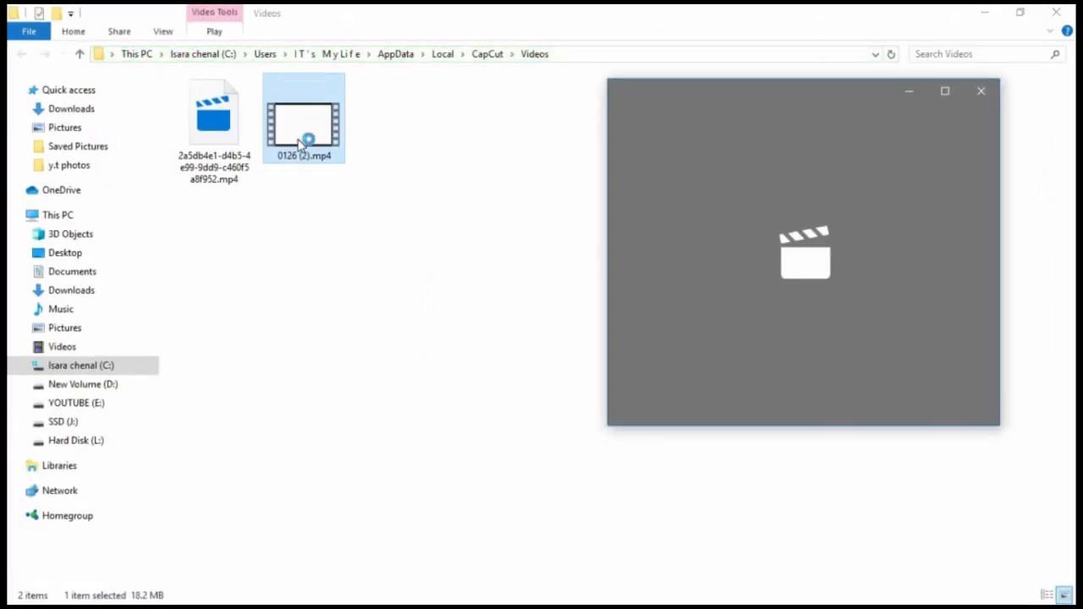
{"action": "left_click", "coordinate": [946, 93]}
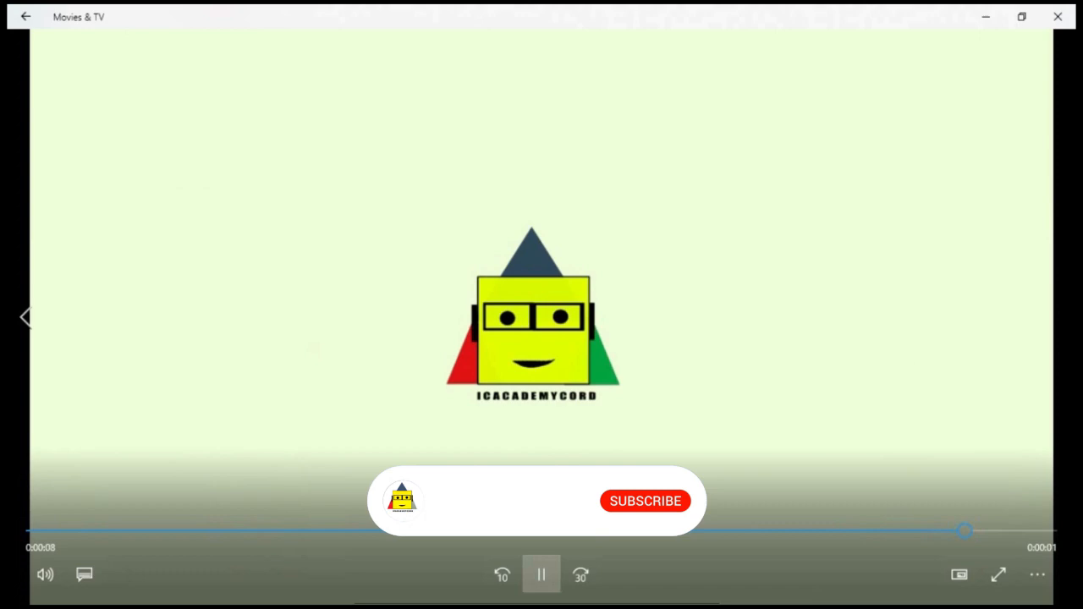
{"action": "left_click", "coordinate": [1060, 19]}
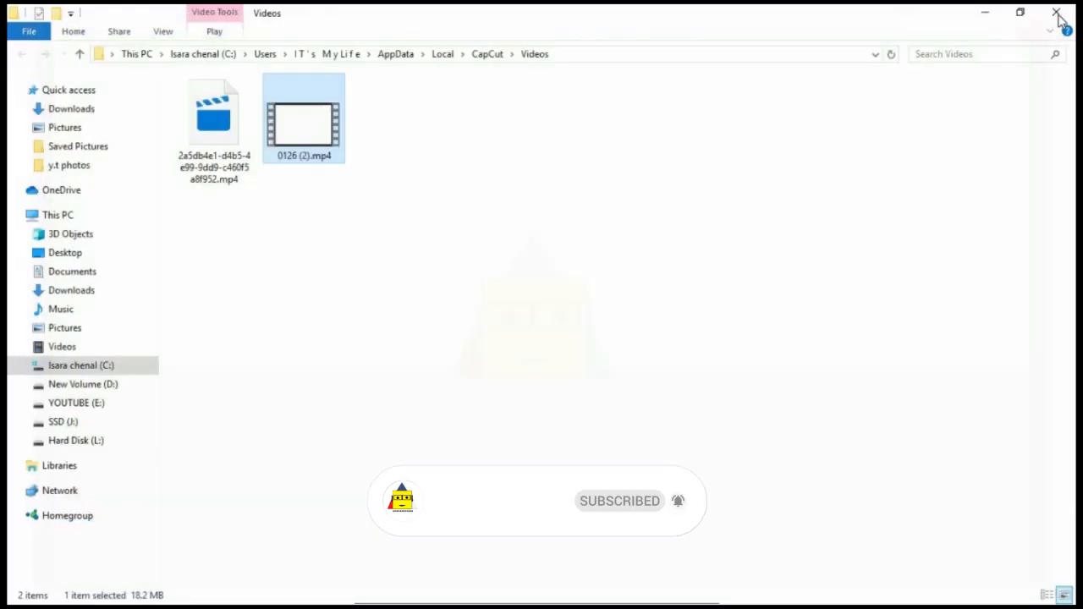
{"action": "right_click", "coordinate": [602, 148]}
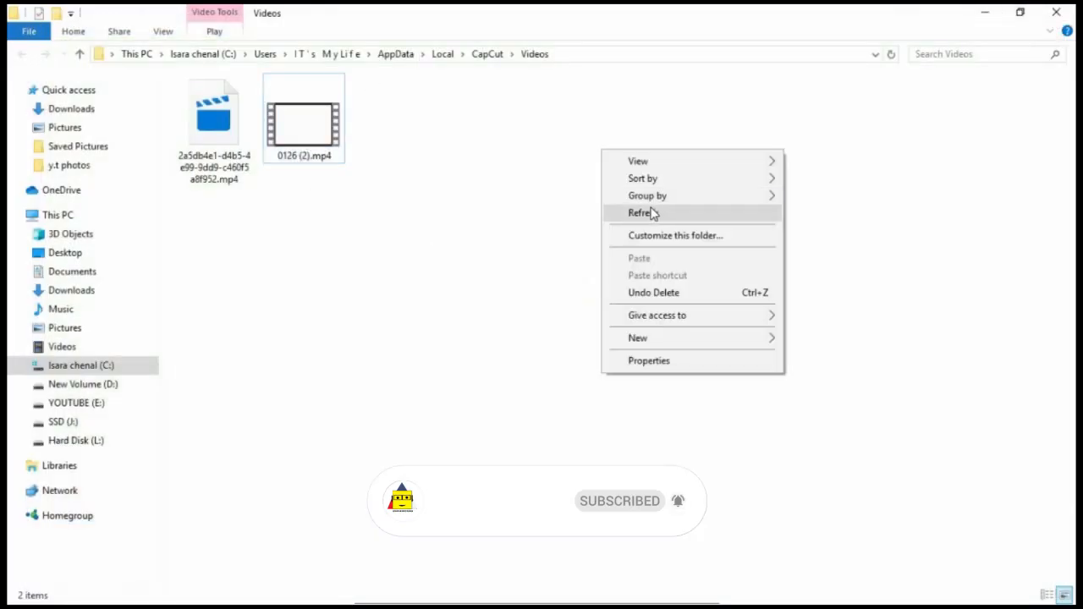
{"action": "left_click", "coordinate": [647, 212]}
{"action": "right_click", "coordinate": [594, 161]}
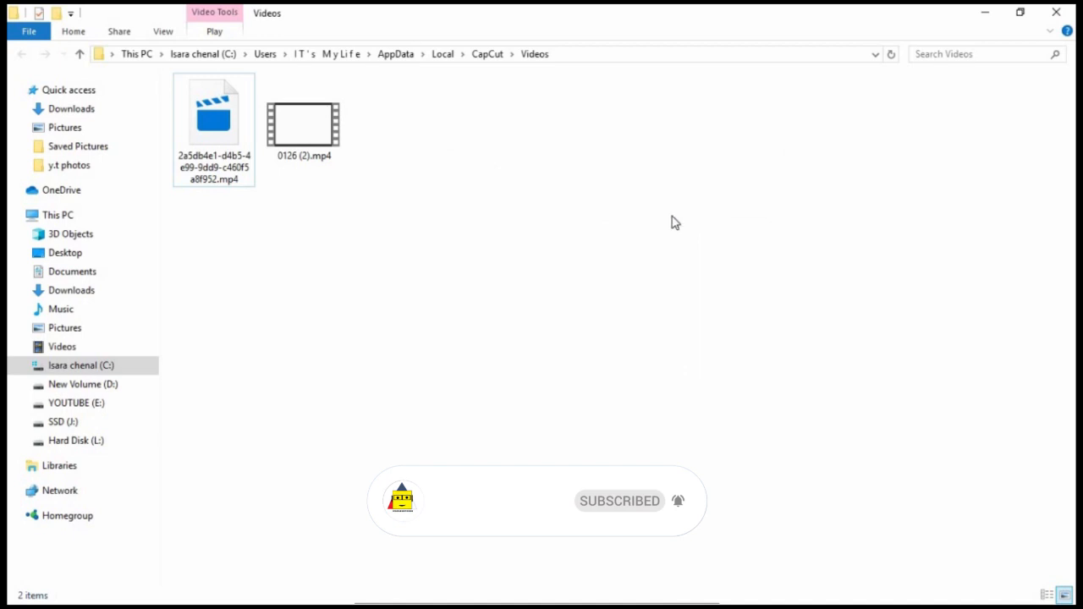
{"action": "left_click", "coordinate": [677, 217]}
{"action": "right_click", "coordinate": [677, 215]}
{"action": "left_click", "coordinate": [729, 280]}
{"action": "right_click", "coordinate": [729, 275]}
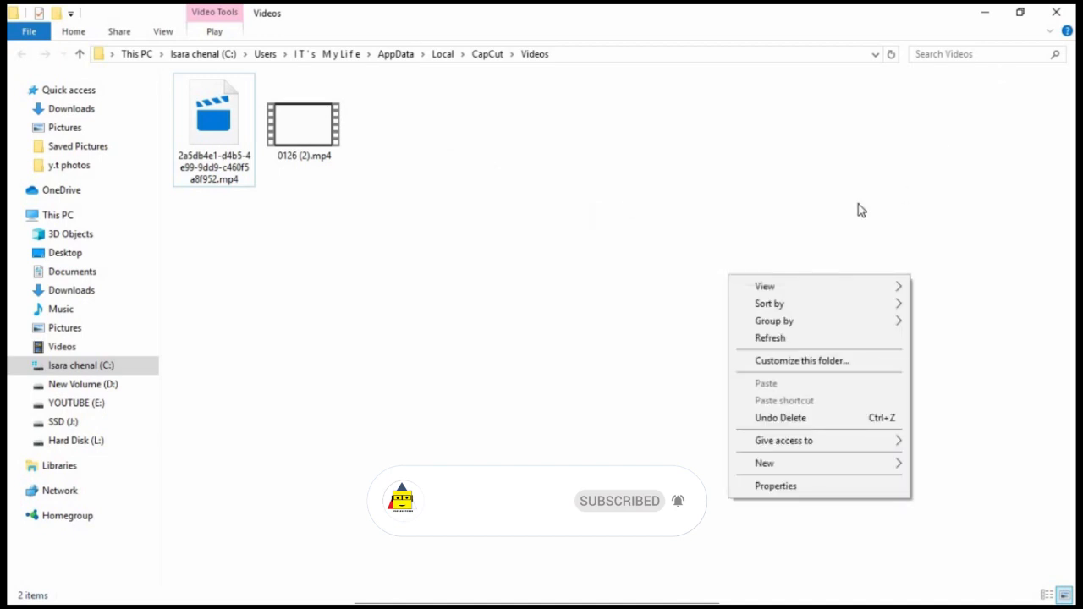
{"action": "left_click", "coordinate": [771, 339]}
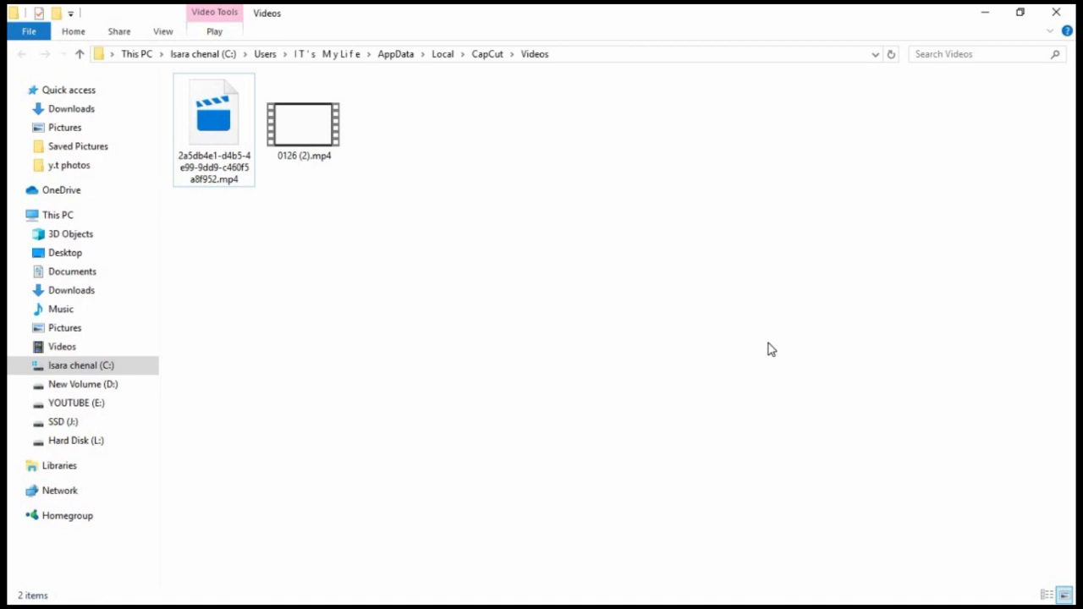
Switch back to CapCut to dismiss the export dialog, and minimize the editor to reach the desktop
{"action": "left_click", "coordinate": [1020, 13]}
{"action": "left_click", "coordinate": [1013, 12]}
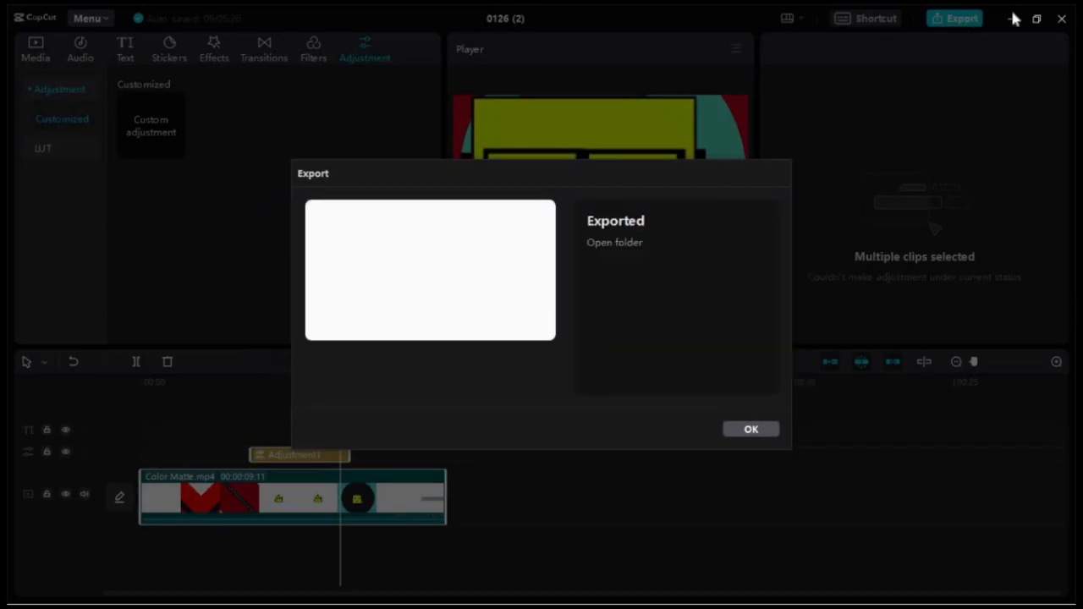
{"action": "left_click", "coordinate": [750, 430]}
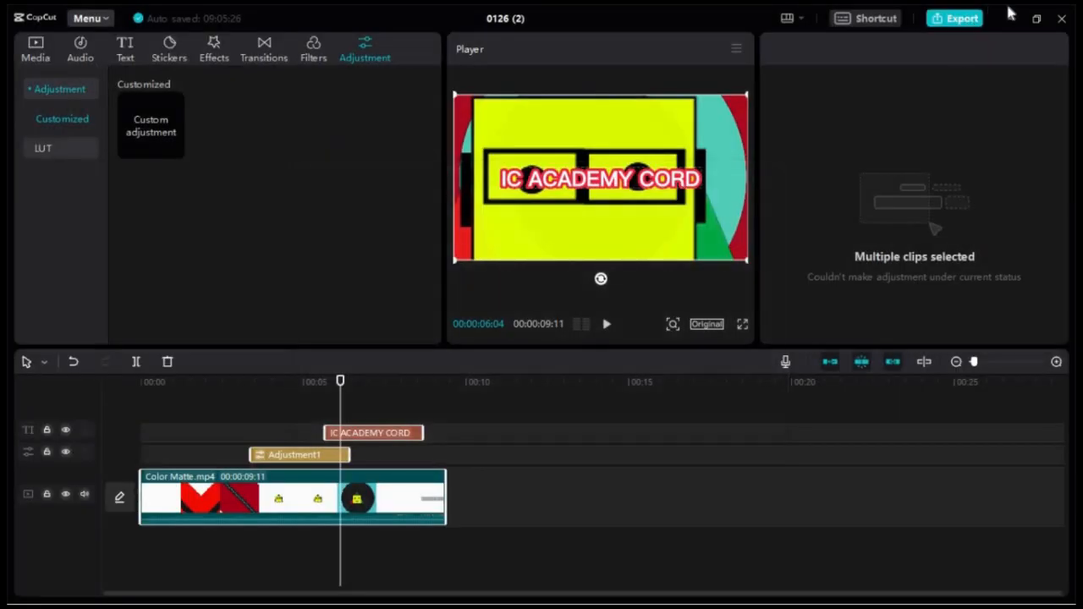
{"action": "left_click", "coordinate": [1012, 17]}
{"action": "right_click", "coordinate": [510, 84]}
{"action": "left_click", "coordinate": [581, 139]}
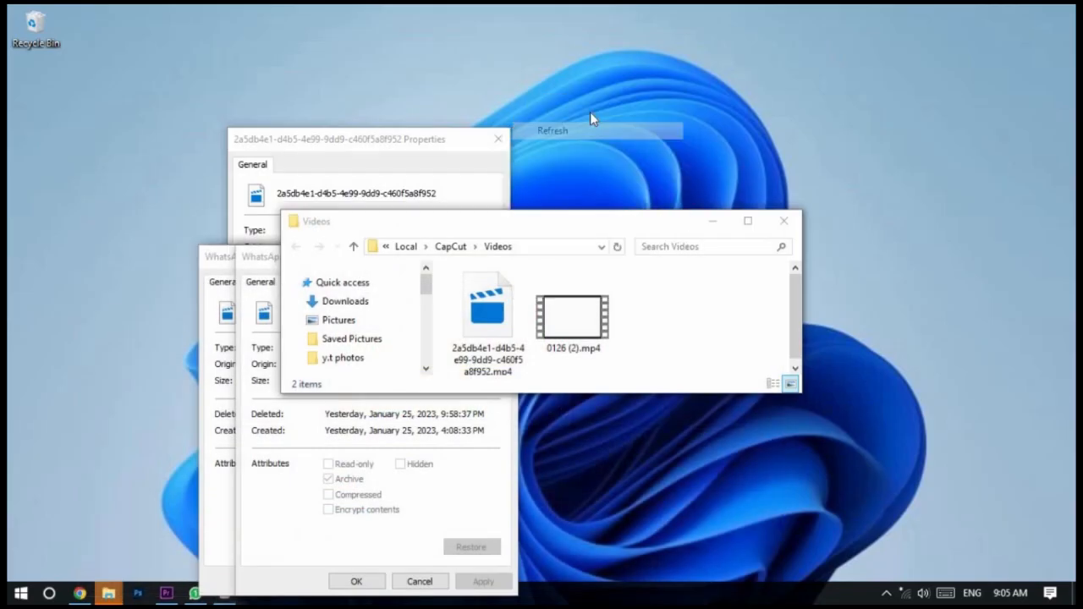